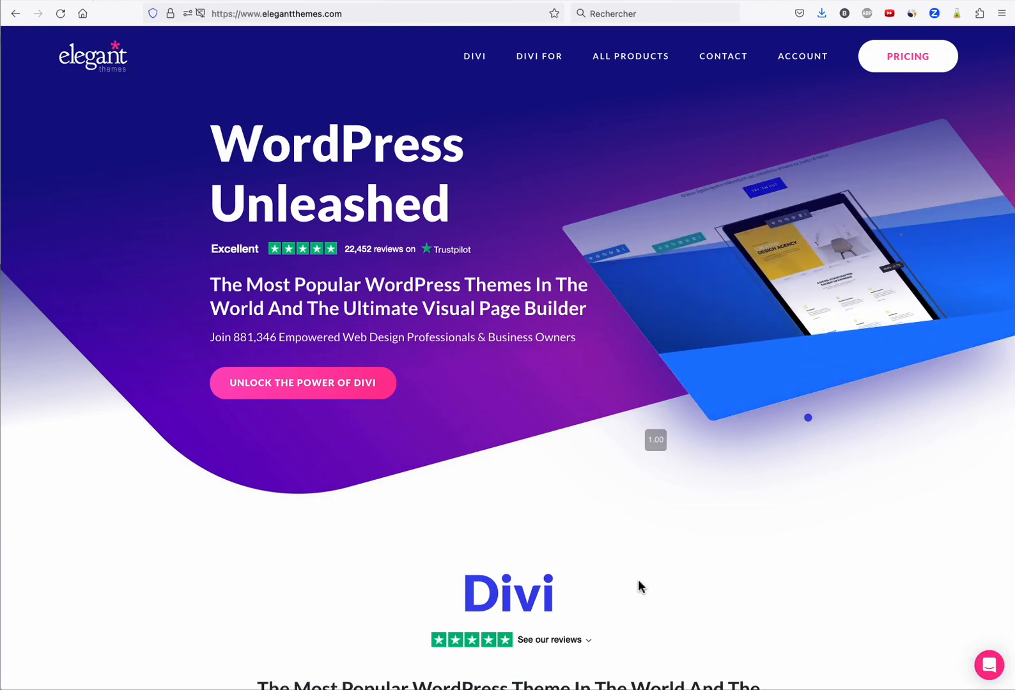
Look through the Elegant Themes homepage down to its footer, dismissing the 10% discount offer.
{"action": "scroll", "coordinate": [592, 549], "scroll_direction": "down", "scroll_amount": 2}
{"action": "scroll", "coordinate": [597, 540], "scroll_direction": "down", "scroll_amount": 4}
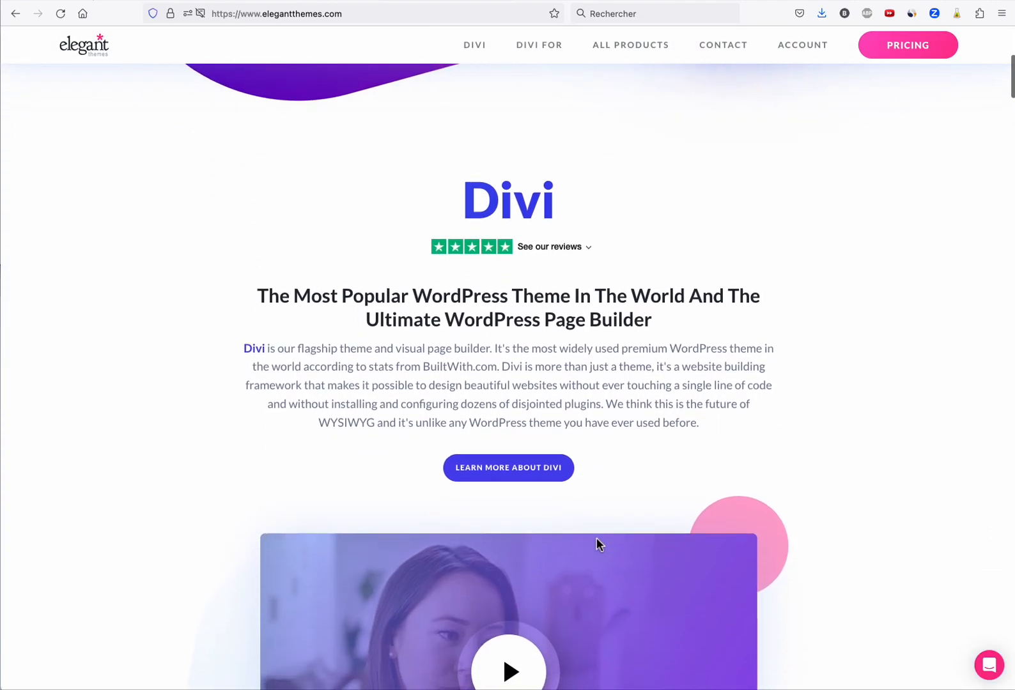
{"action": "scroll", "coordinate": [598, 543], "scroll_direction": "down", "scroll_amount": 5}
{"action": "scroll", "coordinate": [597, 544], "scroll_direction": "down", "scroll_amount": 15}
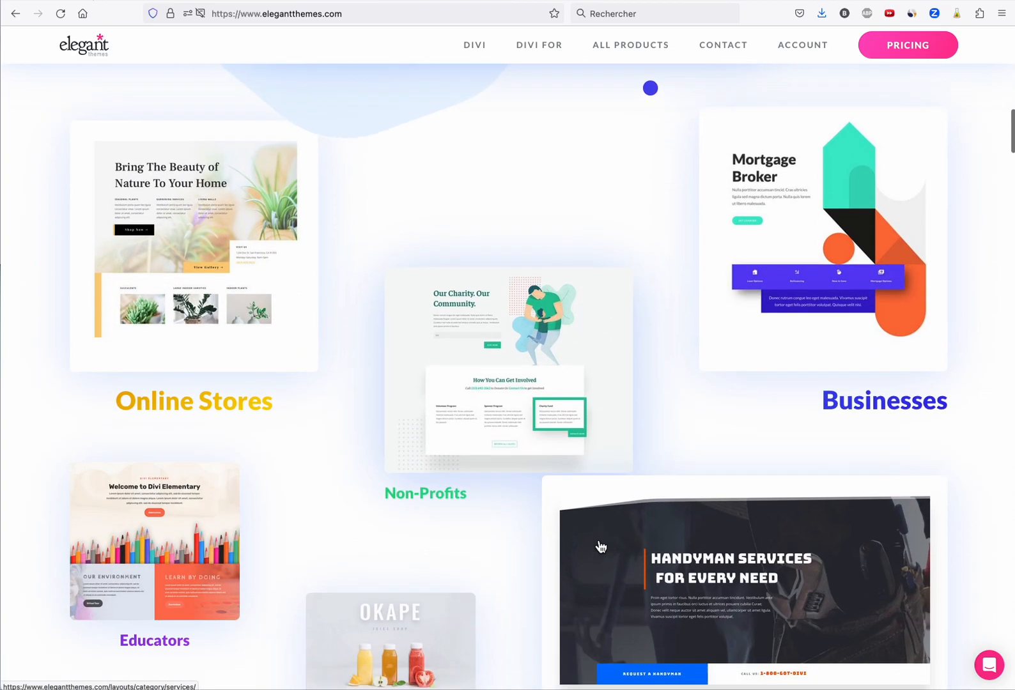
{"action": "scroll", "coordinate": [596, 544], "scroll_direction": "down", "scroll_amount": 5}
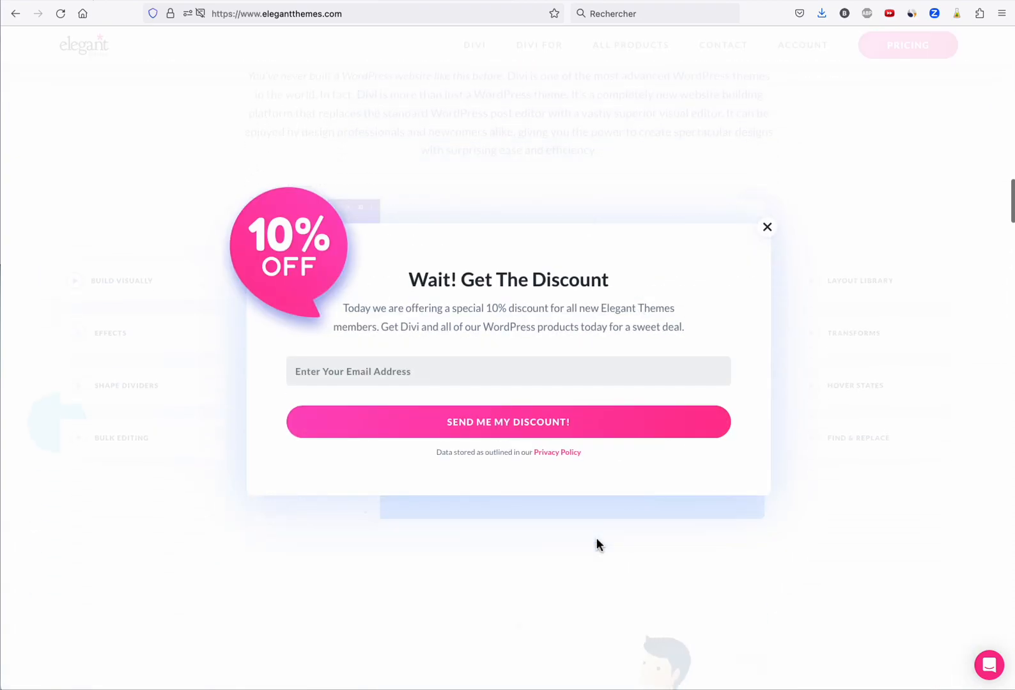
{"action": "left_click", "coordinate": [769, 229]}
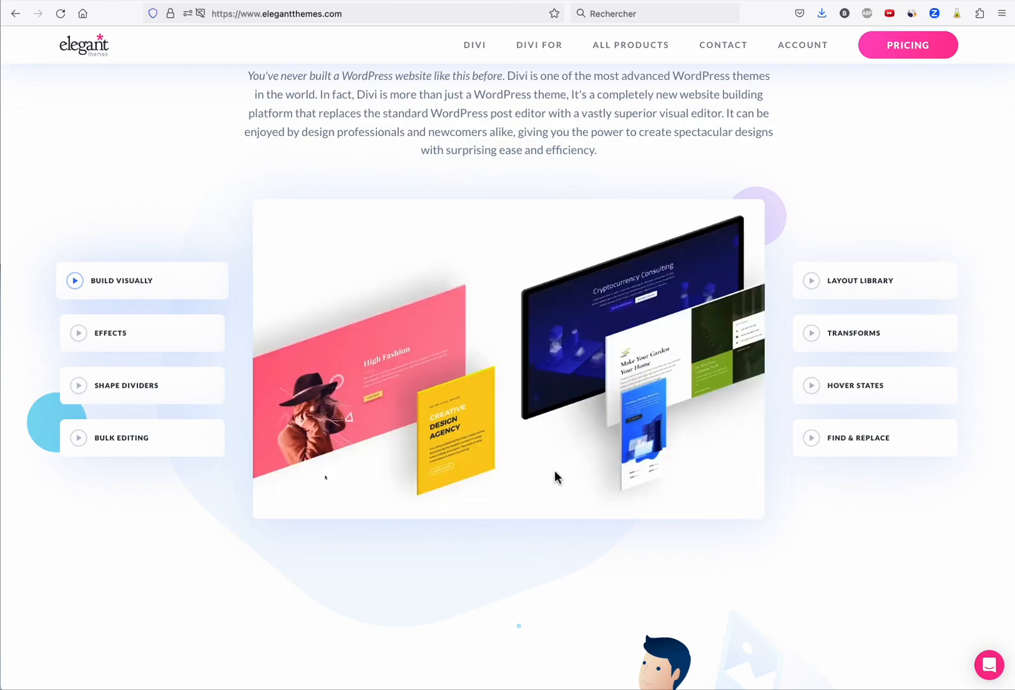
{"action": "scroll", "coordinate": [555, 477], "scroll_direction": "down", "scroll_amount": 6}
{"action": "scroll", "coordinate": [554, 471], "scroll_direction": "down", "scroll_amount": 11}
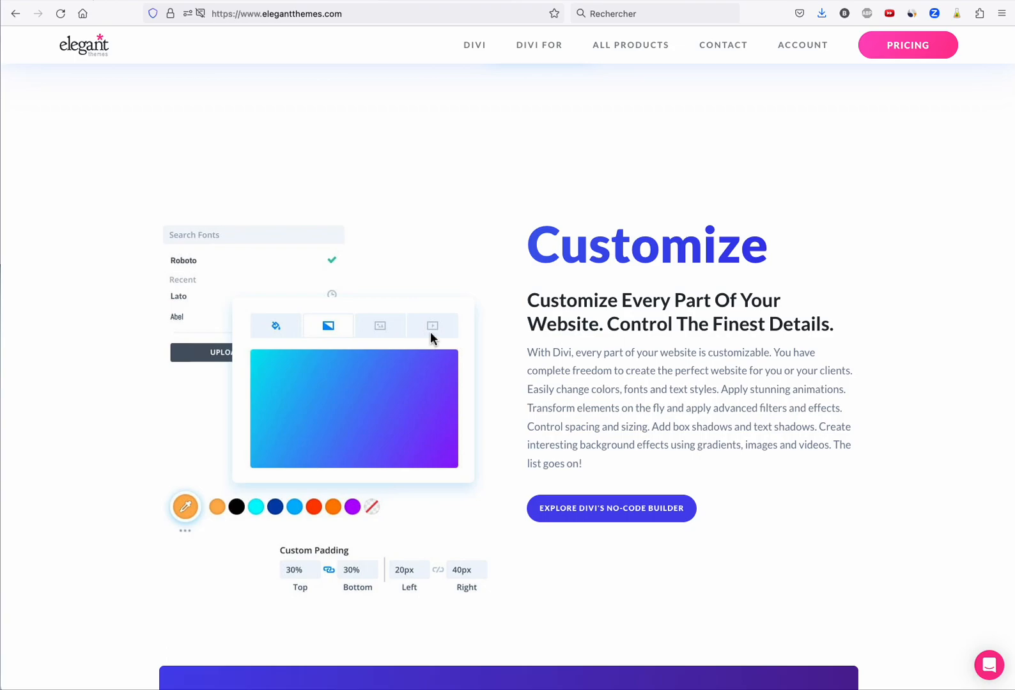
{"action": "scroll", "coordinate": [430, 334], "scroll_direction": "down", "scroll_amount": 12}
{"action": "scroll", "coordinate": [429, 331], "scroll_direction": "down", "scroll_amount": 10}
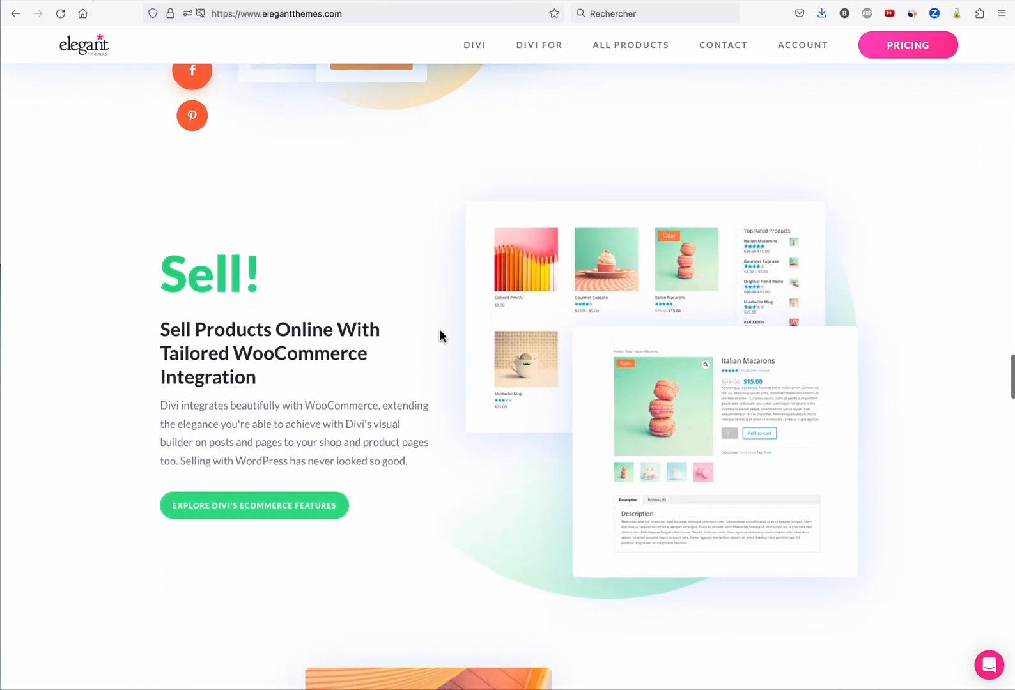
{"action": "scroll", "coordinate": [439, 328], "scroll_direction": "down", "scroll_amount": 20}
{"action": "scroll", "coordinate": [494, 345], "scroll_direction": "down", "scroll_amount": 20}
{"action": "scroll", "coordinate": [494, 351], "scroll_direction": "down", "scroll_amount": 2}
{"action": "scroll", "coordinate": [575, 322], "scroll_direction": "down", "scroll_amount": 15}
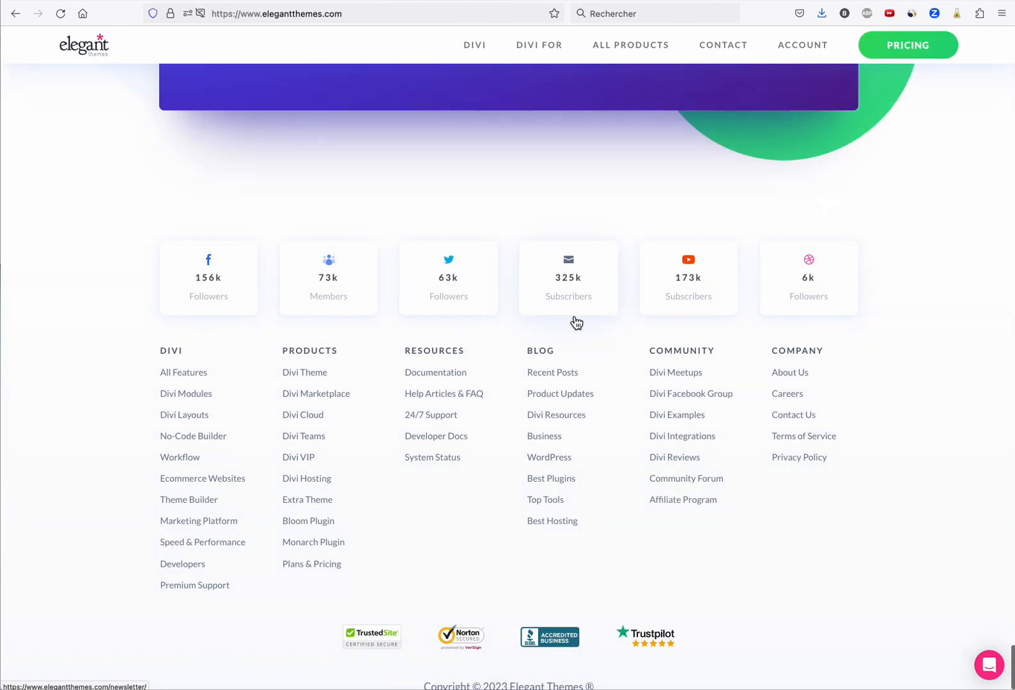
Return to the Divi gallery page and examine its feature overview, dismissing the discount offer and the chat message.
{"action": "key", "text": "super+Left"}
{"action": "scroll", "coordinate": [574, 317], "scroll_direction": "down", "scroll_amount": 6}
{"action": "scroll", "coordinate": [573, 316], "scroll_direction": "down", "scroll_amount": 5}
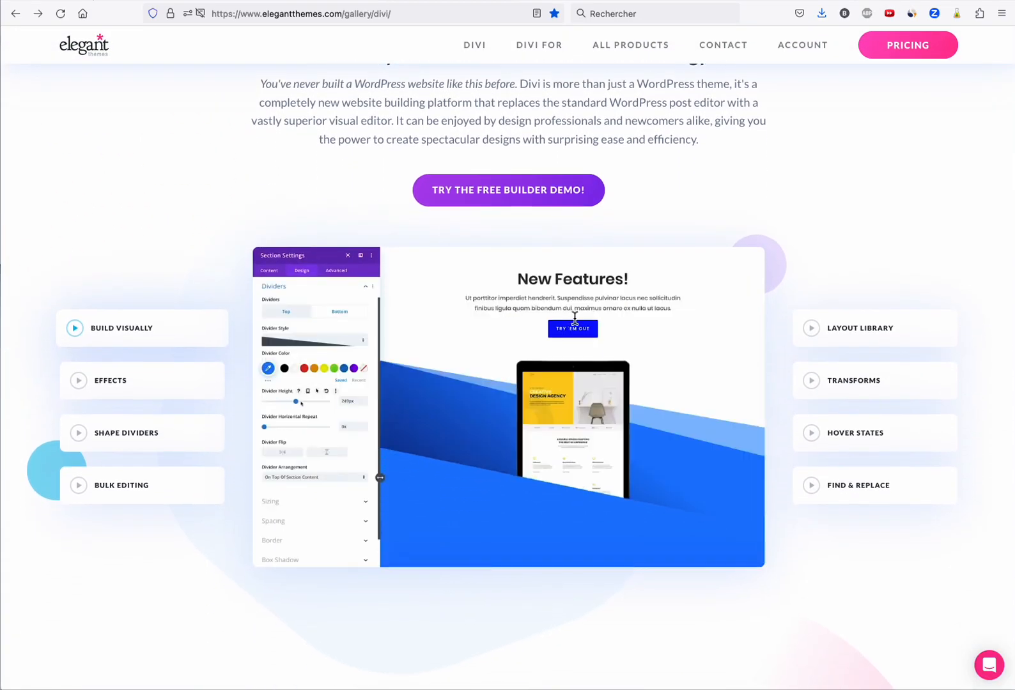
{"action": "scroll", "coordinate": [614, 376], "scroll_direction": "down", "scroll_amount": 10}
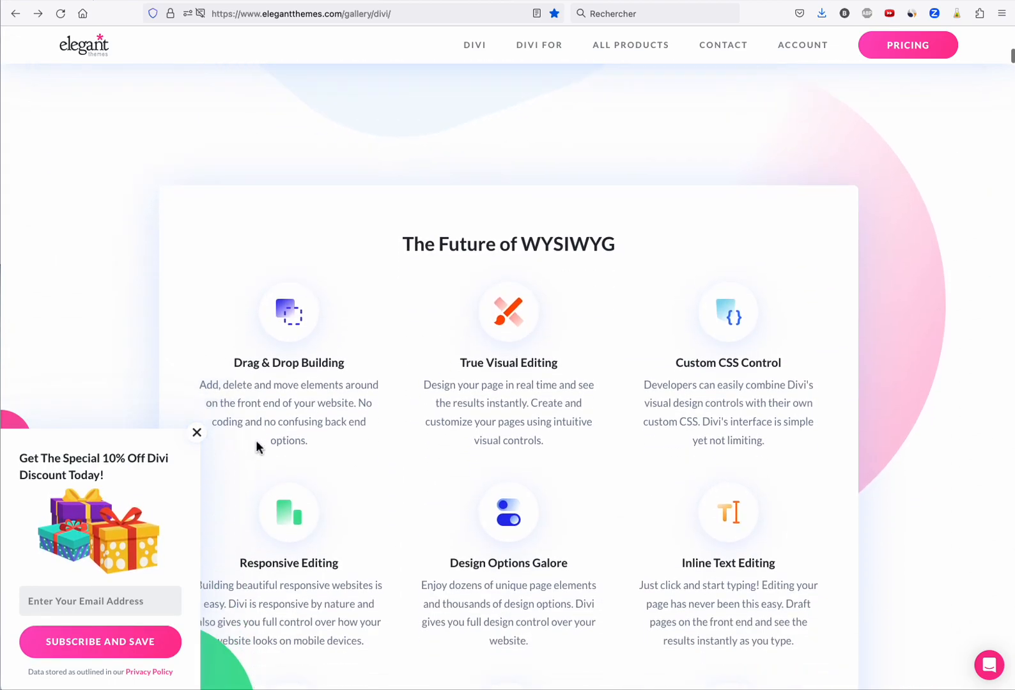
{"action": "scroll", "coordinate": [257, 446], "scroll_direction": "down", "scroll_amount": 2}
{"action": "left_click", "coordinate": [196, 432]}
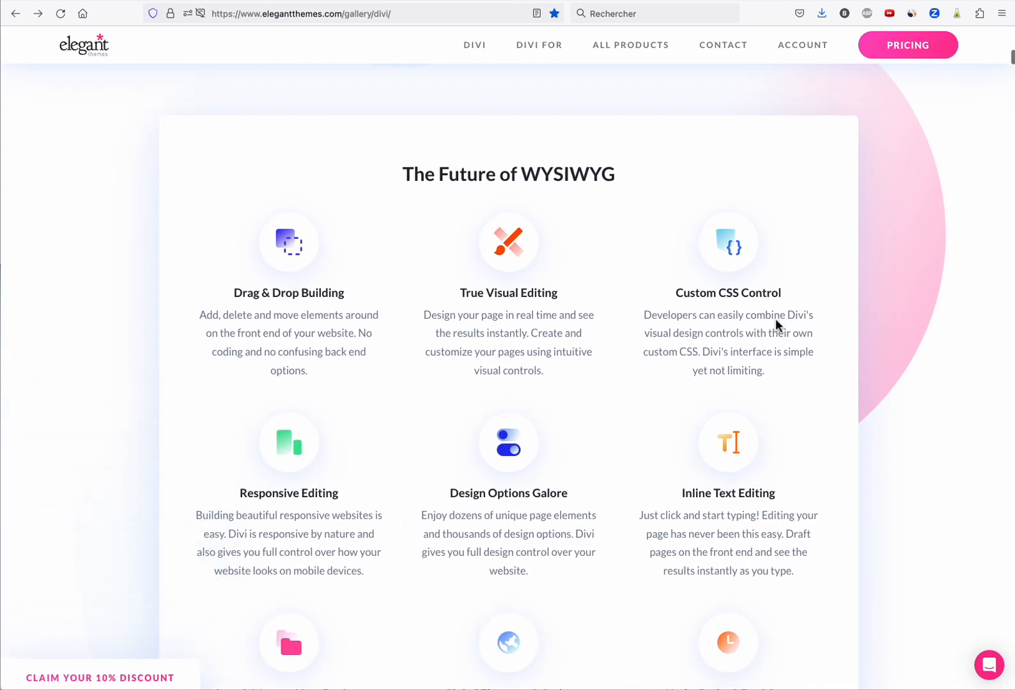
{"action": "scroll", "coordinate": [580, 339], "scroll_direction": "down", "scroll_amount": 2}
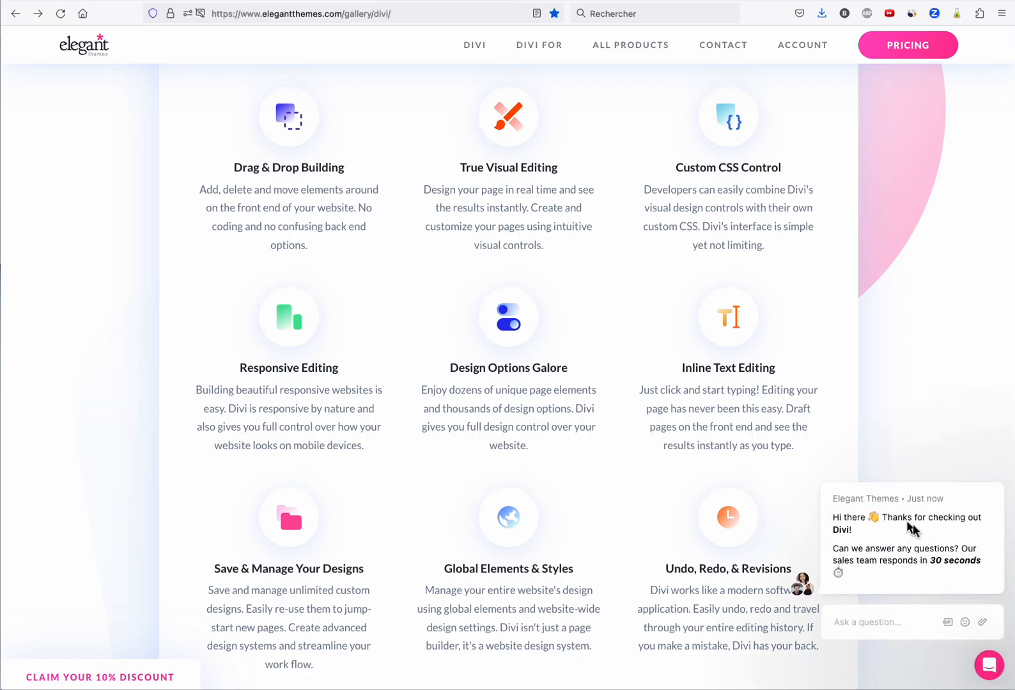
{"action": "left_click", "coordinate": [1005, 485]}
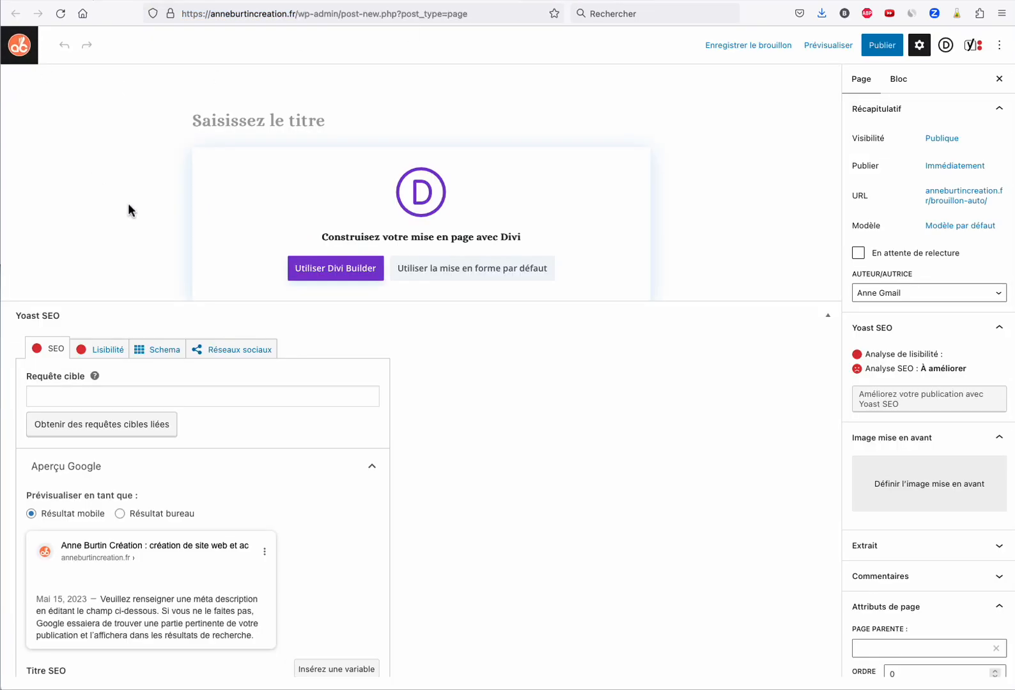
Title the new WordPress page "test" and open it in Divi Builder.
{"action": "left_click", "coordinate": [247, 126]}
{"action": "type", "text": "test"}
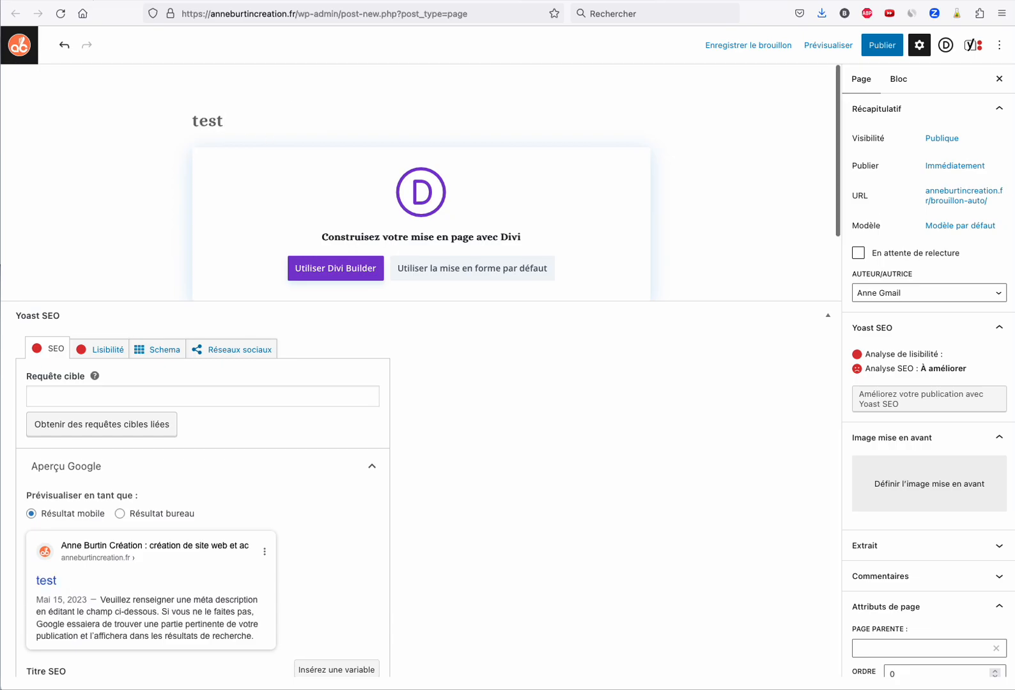
{"action": "left_click", "coordinate": [339, 269]}
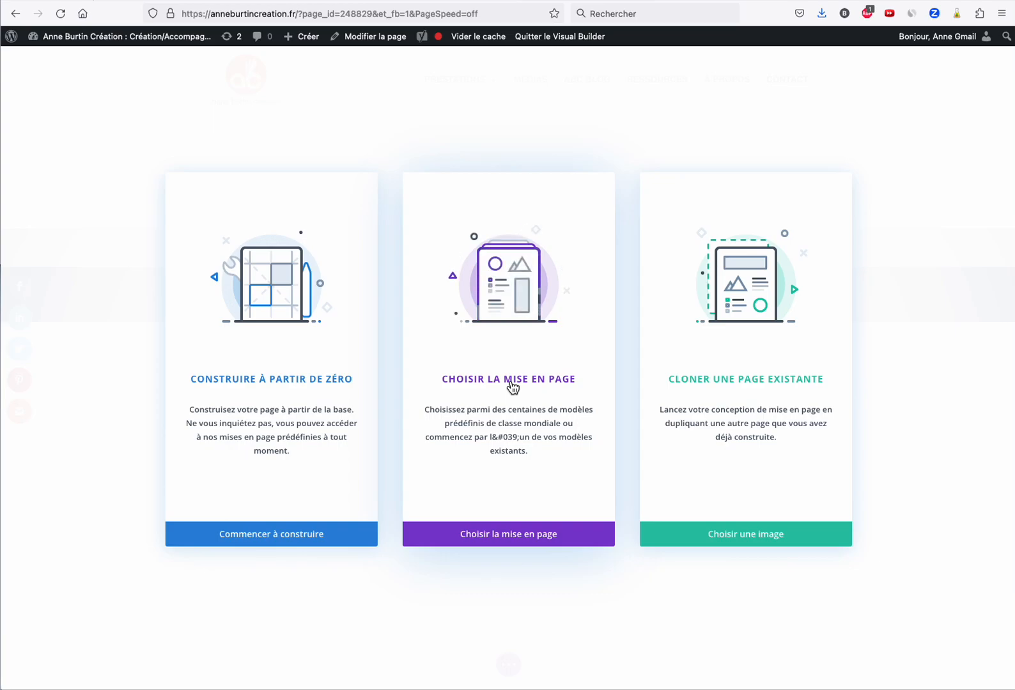
Build the page from scratch, starting with a single-column row.
{"action": "left_click", "coordinate": [255, 382]}
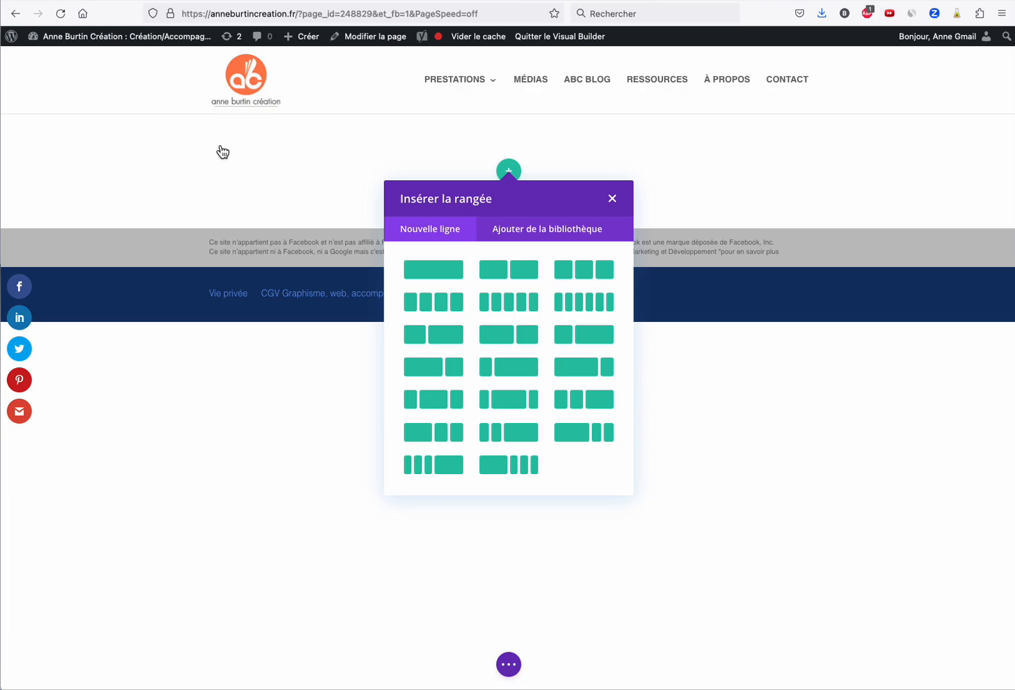
{"action": "left_click", "coordinate": [434, 275]}
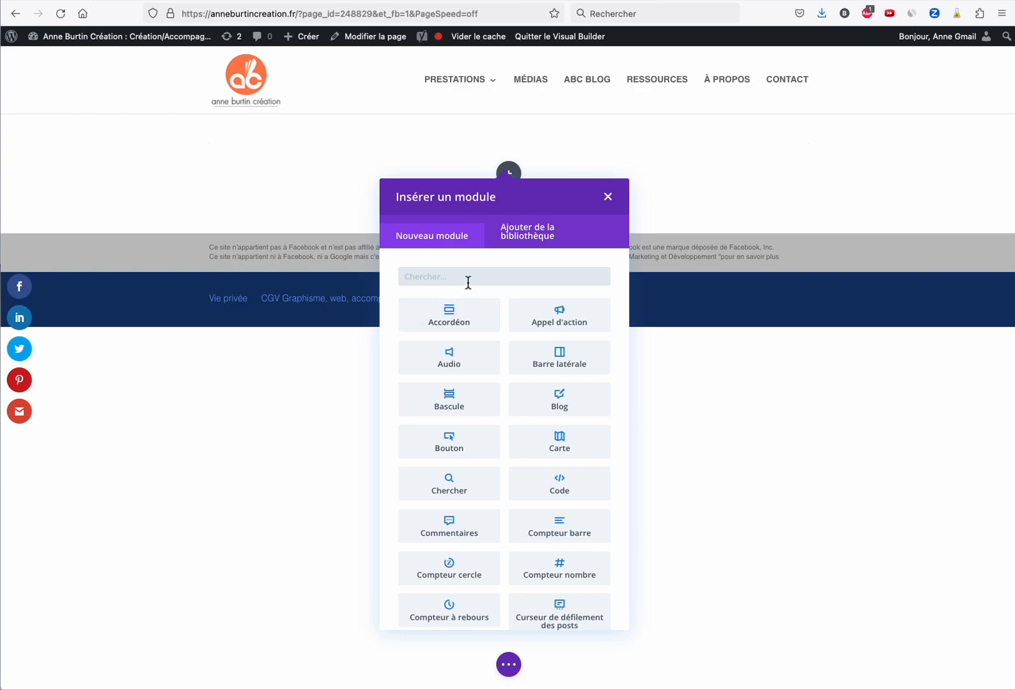
Examine the full list of Divi modules available for the new row.
{"action": "type", "text": "t"}
{"action": "key", "text": "BackSpace"}
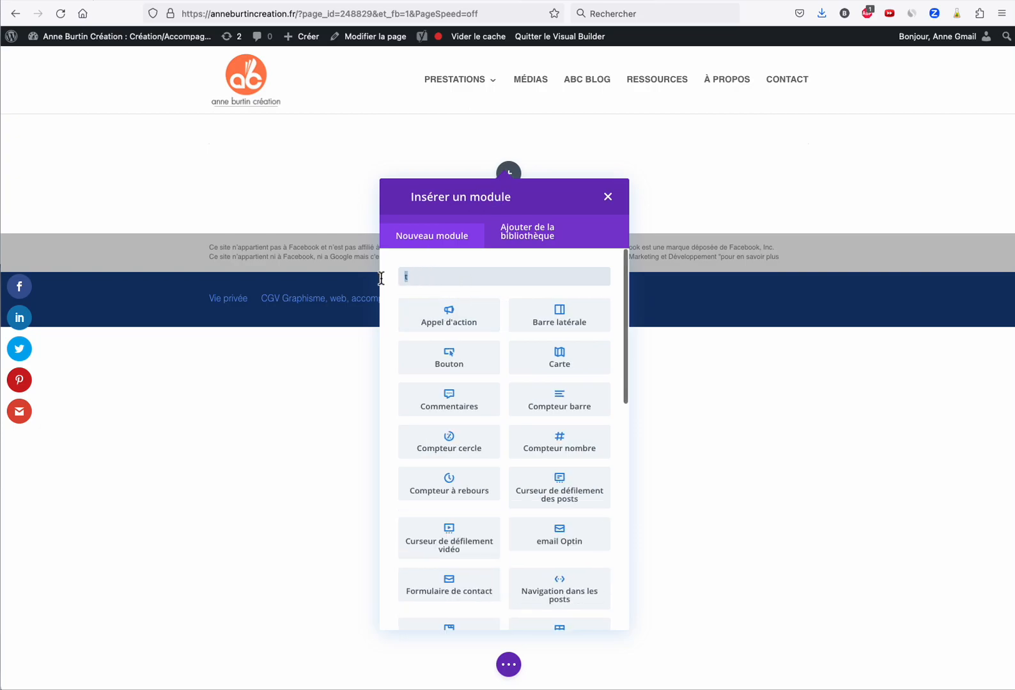
{"action": "scroll", "coordinate": [507, 317], "scroll_direction": "down", "scroll_amount": 5}
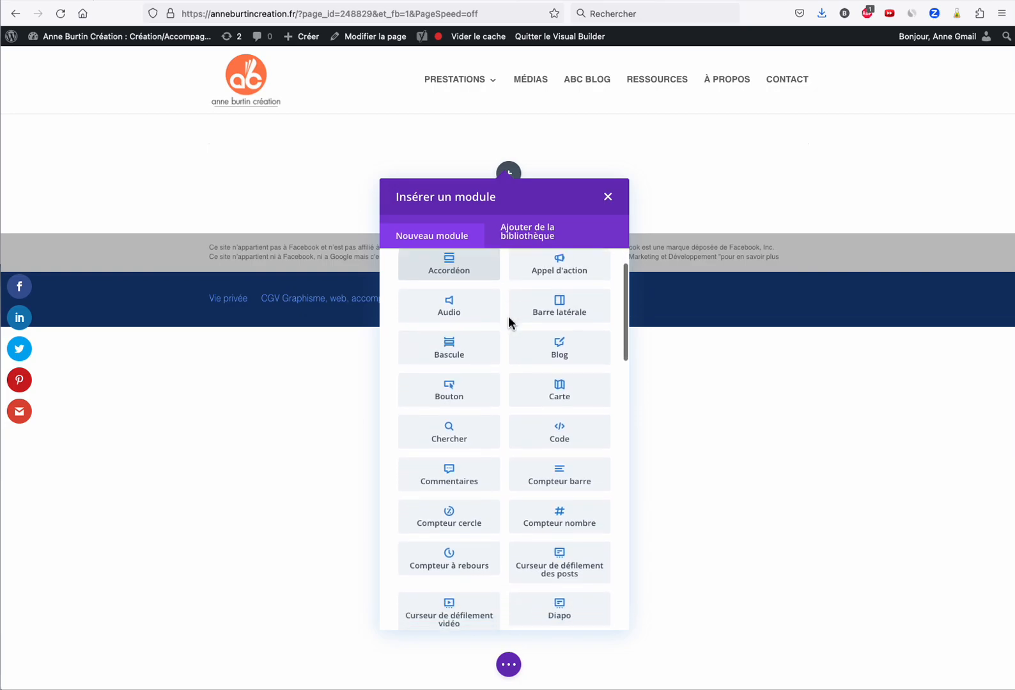
{"action": "scroll", "coordinate": [508, 315], "scroll_direction": "down", "scroll_amount": 12}
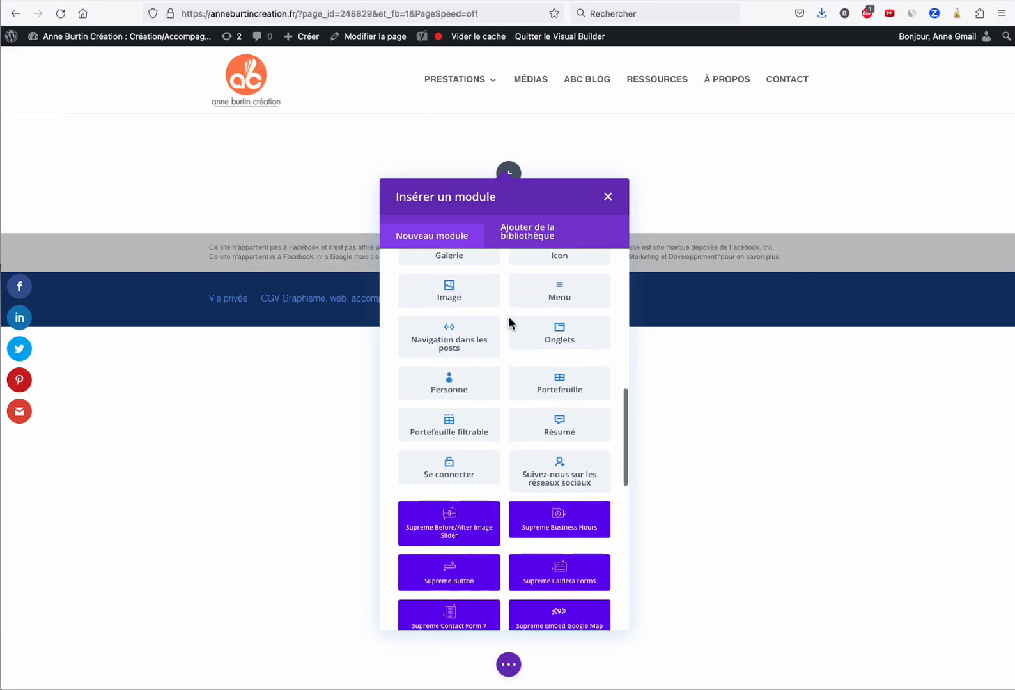
{"action": "scroll", "coordinate": [544, 391], "scroll_direction": "down", "scroll_amount": 10}
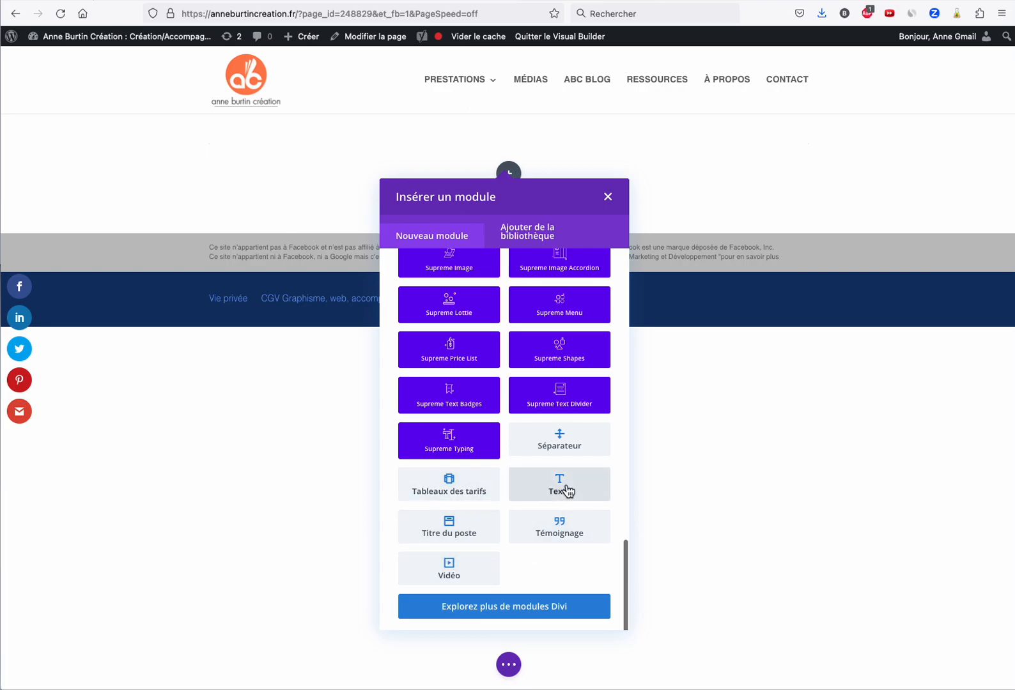
{"action": "scroll", "coordinate": [565, 491], "scroll_direction": "up", "scroll_amount": 10}
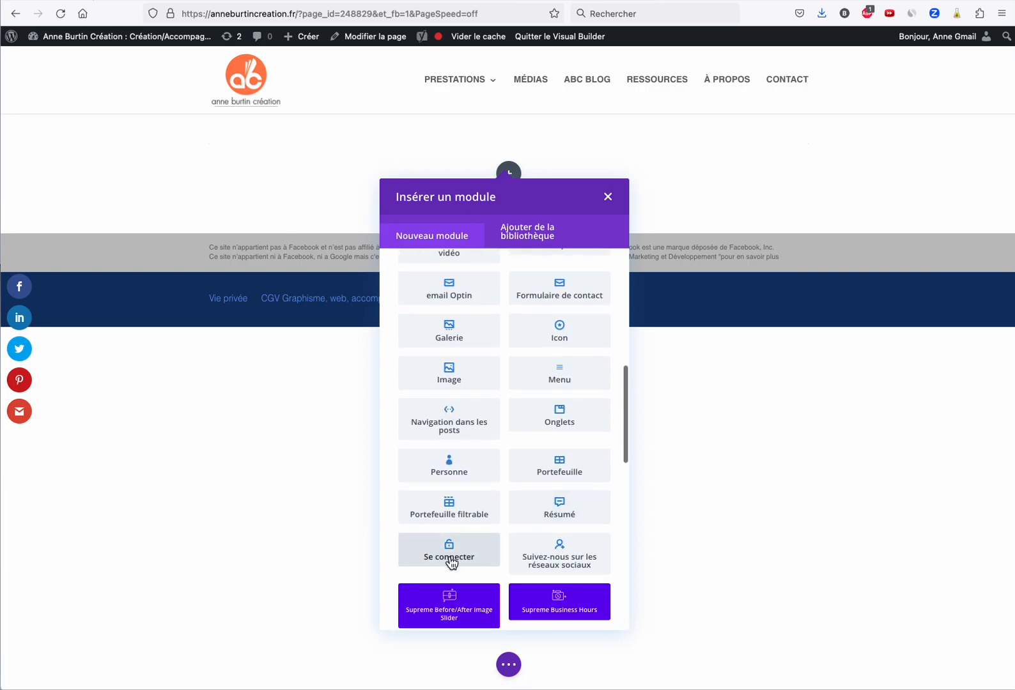
{"action": "scroll", "coordinate": [544, 575], "scroll_direction": "up", "scroll_amount": 1}
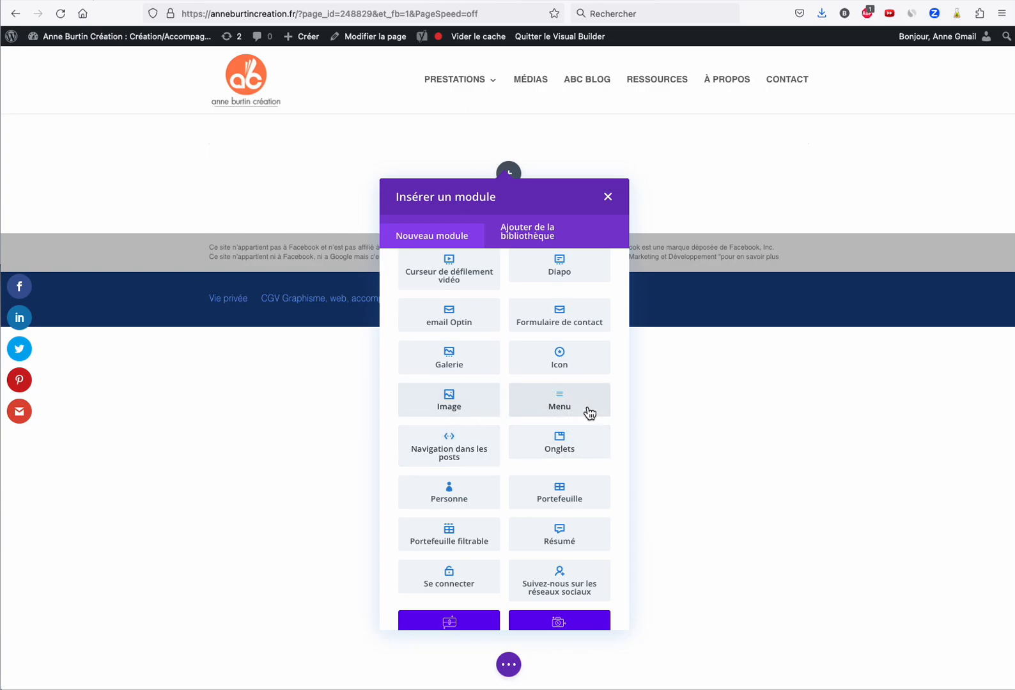
{"action": "scroll", "coordinate": [573, 409], "scroll_direction": "up", "scroll_amount": 3}
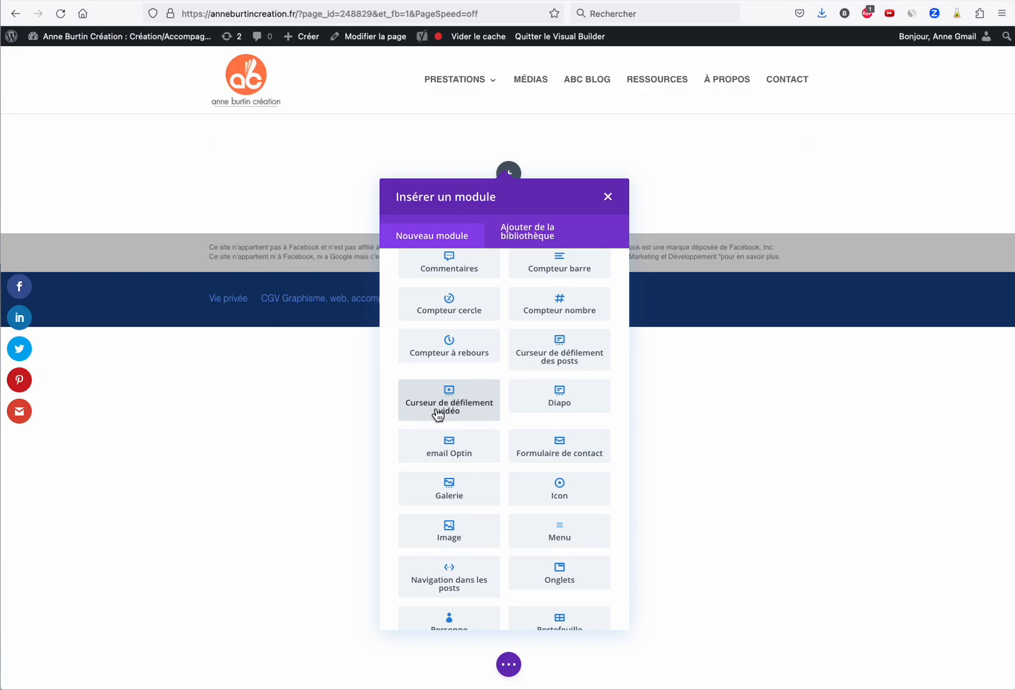
{"action": "scroll", "coordinate": [438, 414], "scroll_direction": "up", "scroll_amount": 3}
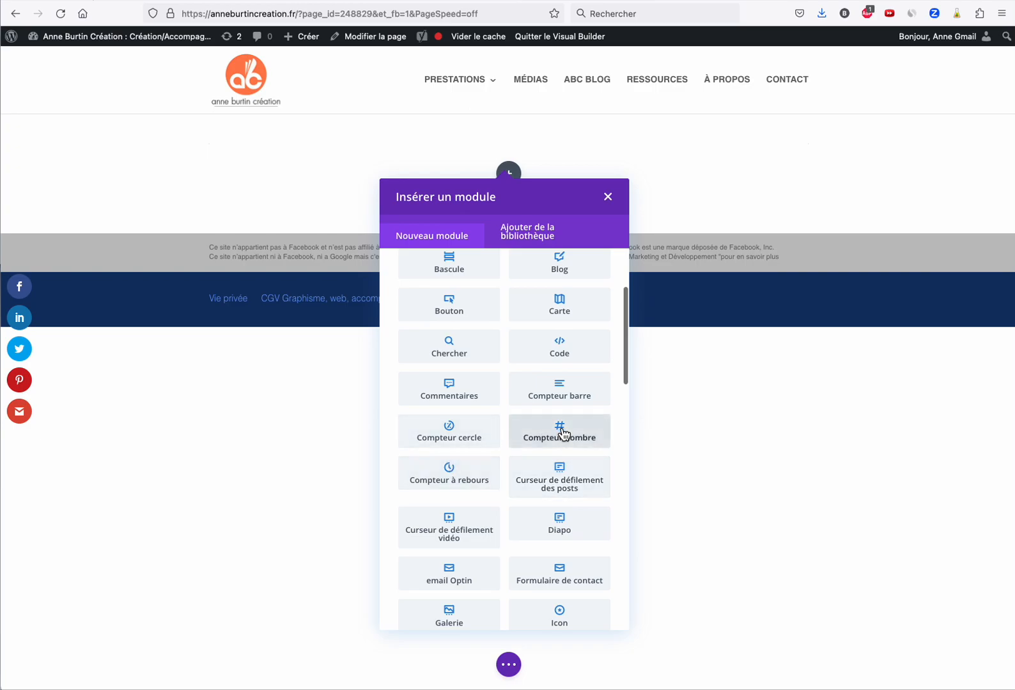
{"action": "scroll", "coordinate": [562, 433], "scroll_direction": "up", "scroll_amount": 2}
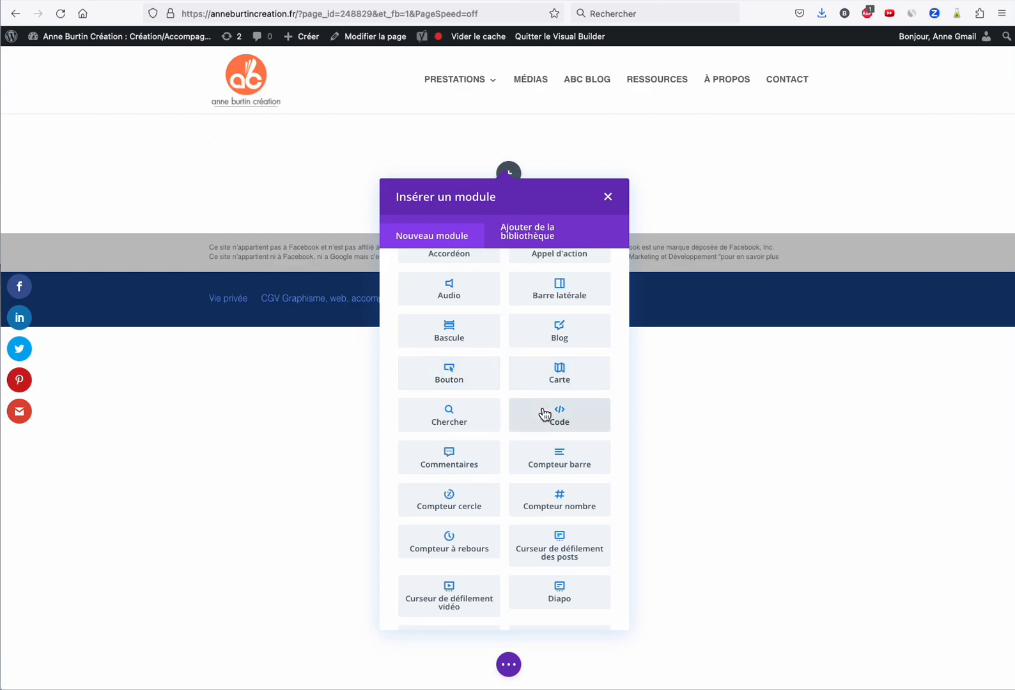
{"action": "scroll", "coordinate": [544, 414], "scroll_direction": "up", "scroll_amount": 2}
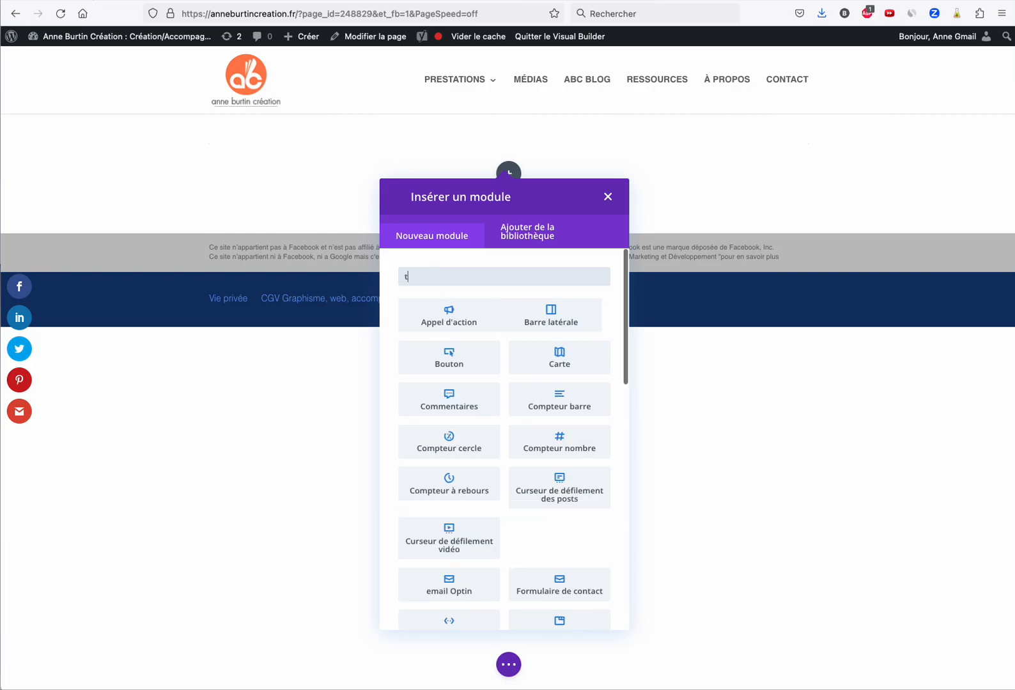
Search the modules for "te", insert a Texte module in the row, and leave its settings without changing the placeholder content.
{"action": "type", "text": "e"}
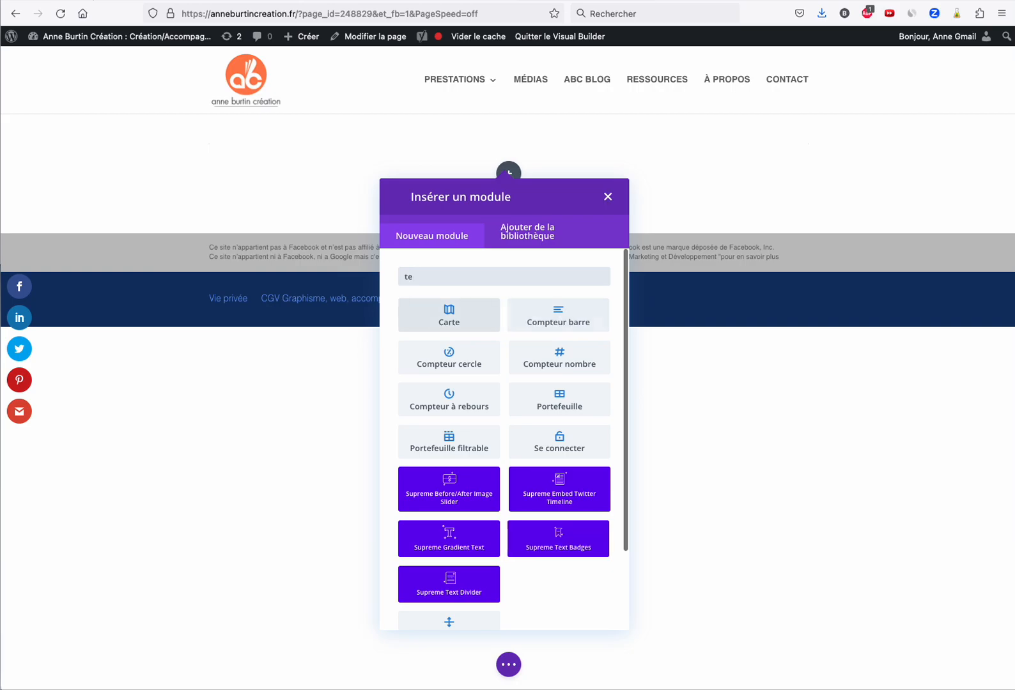
{"action": "scroll", "coordinate": [556, 578], "scroll_direction": "down", "scroll_amount": 2}
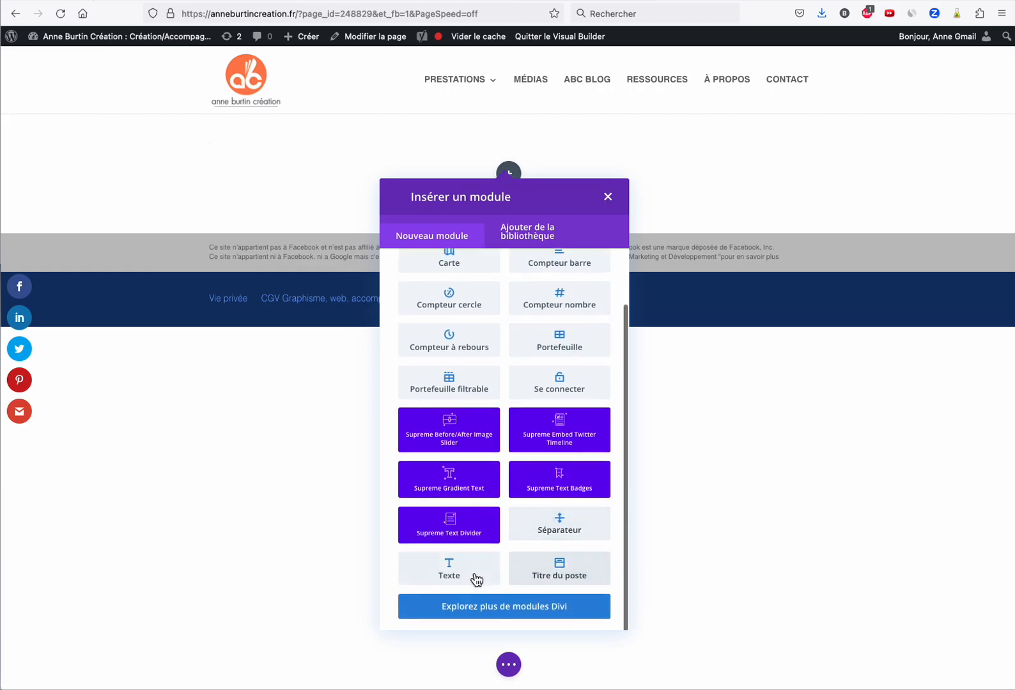
{"action": "left_click", "coordinate": [455, 574]}
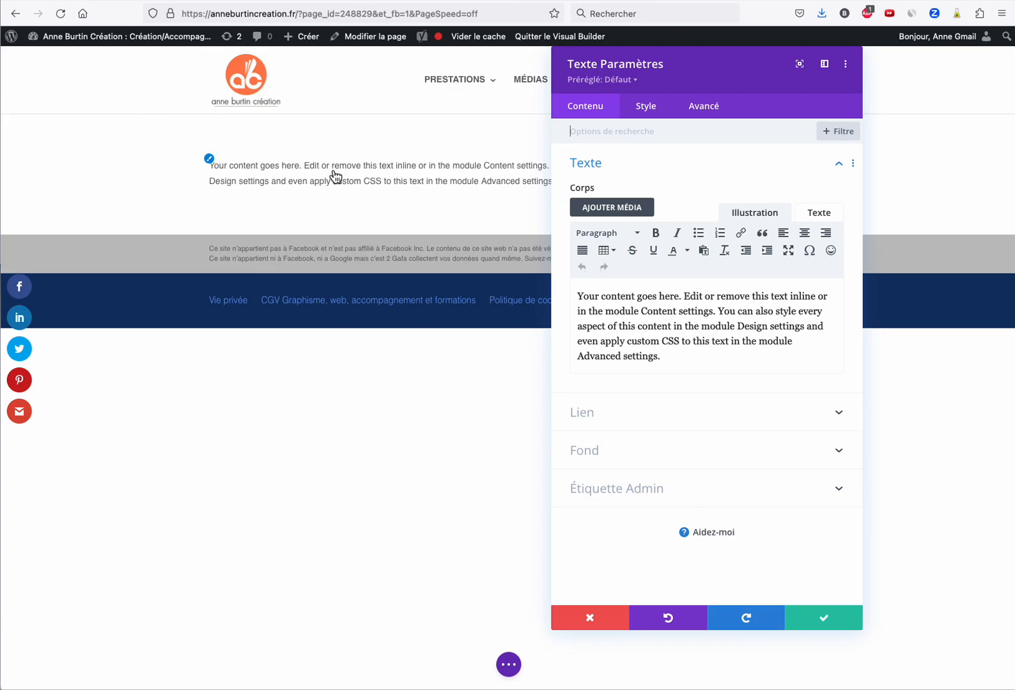
{"action": "left_click", "coordinate": [589, 619]}
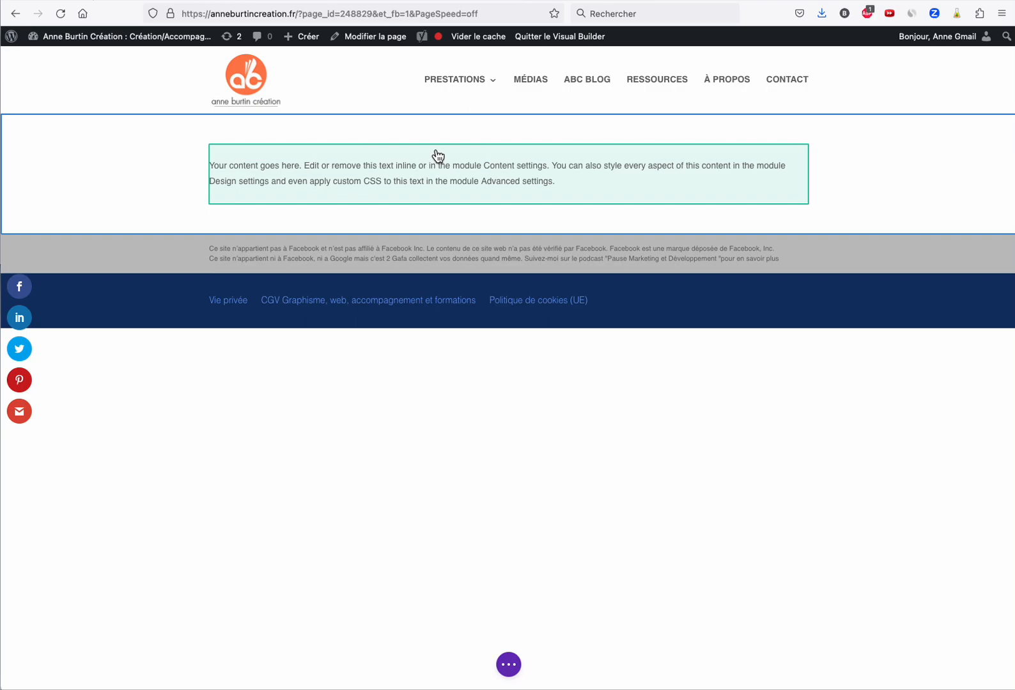
Change the row's column layout to three equal columns.
{"action": "mouse_move", "coordinate": [421, 150]}
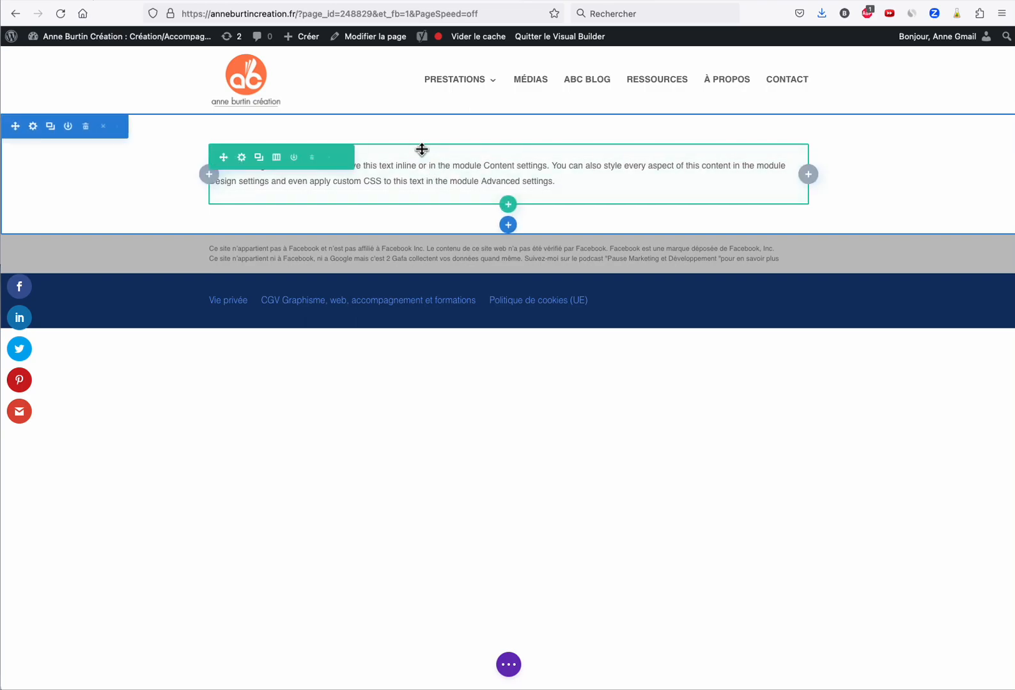
{"action": "left_click", "coordinate": [276, 158]}
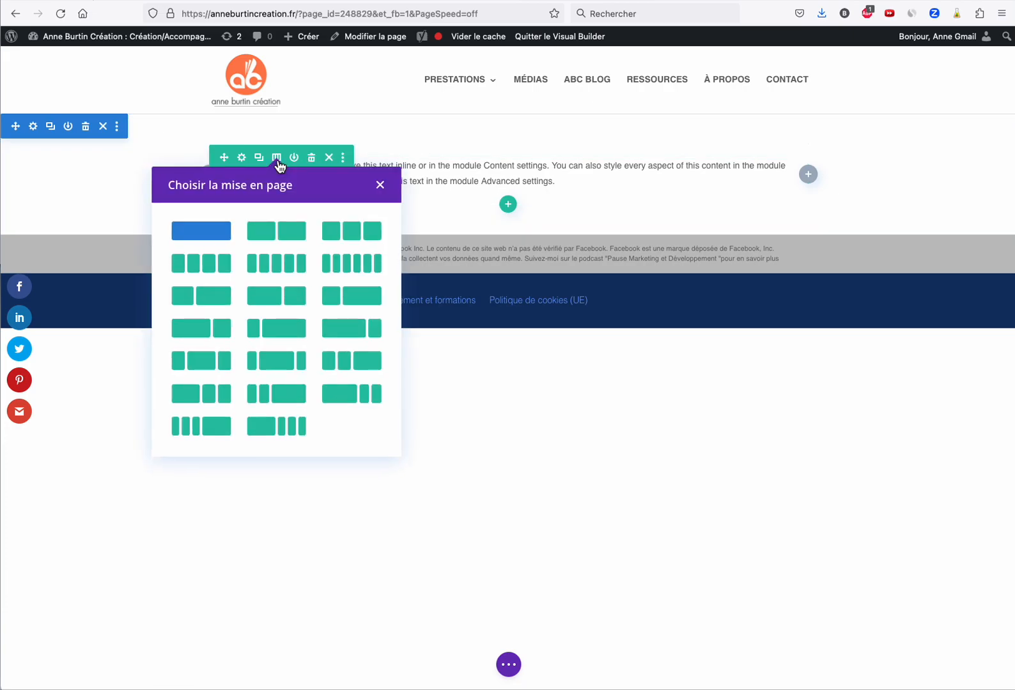
{"action": "left_click", "coordinate": [353, 238]}
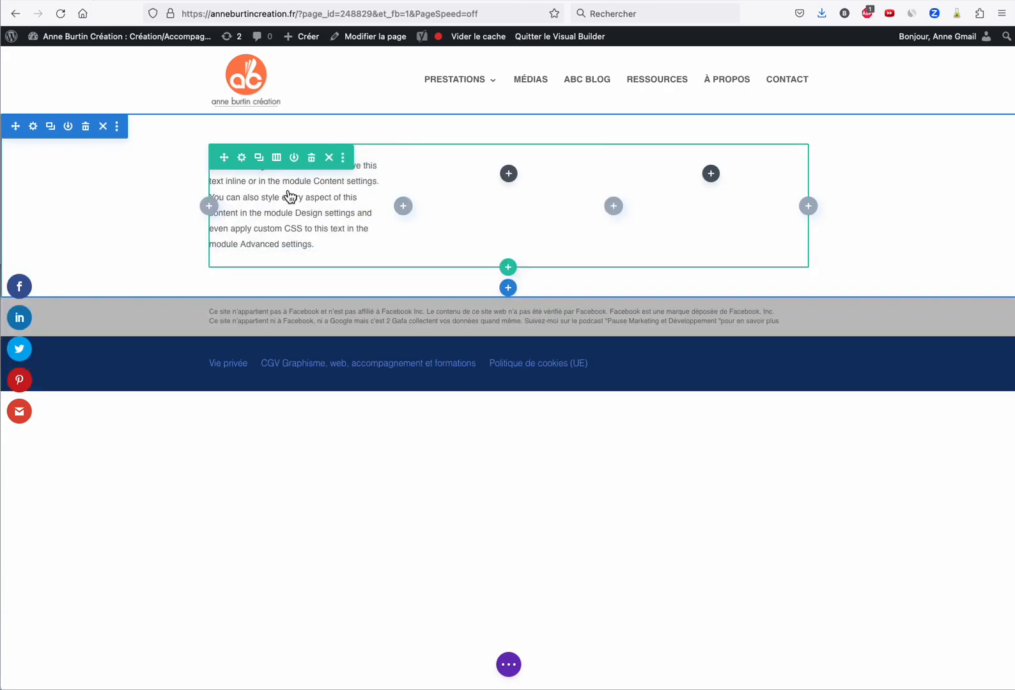
Move the text module from the row's first column to the middle column.
{"action": "mouse_move", "coordinate": [267, 192]}
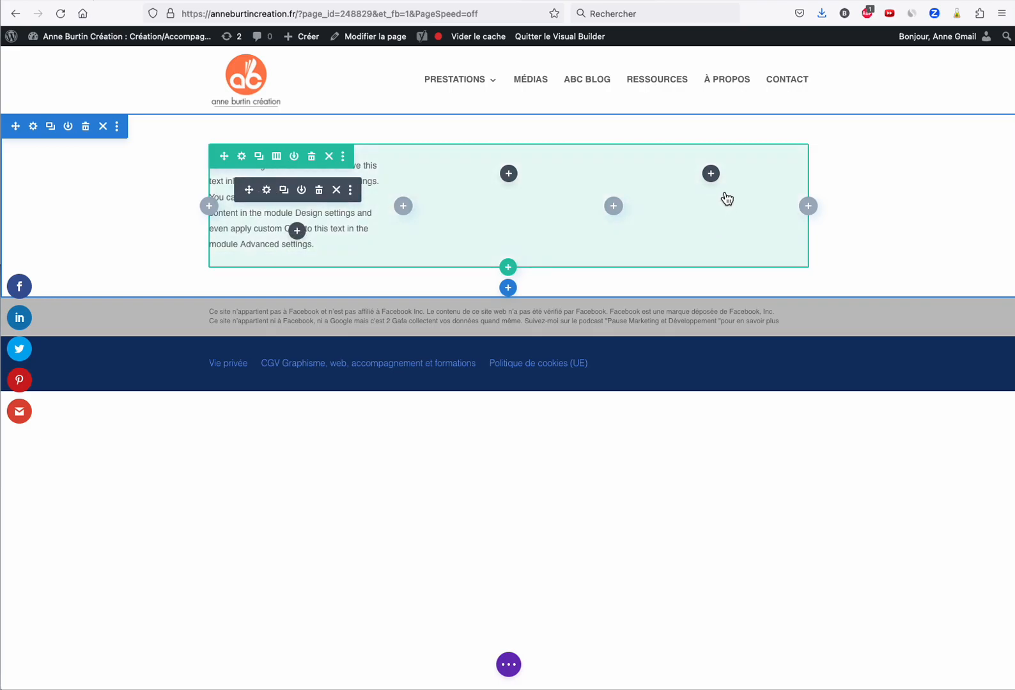
{"action": "left_click_drag", "start_coordinate": [250, 191], "coordinate": [510, 174]}
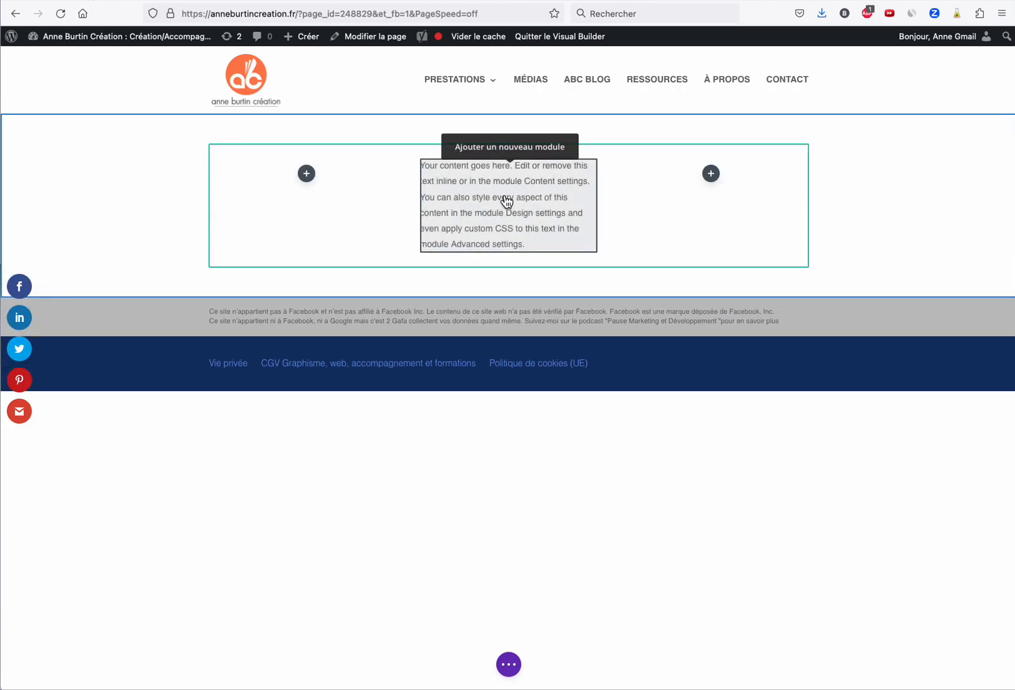
Replace the selected part of the middle column's placeholder text with "texte" in the text module.
{"action": "left_click", "coordinate": [483, 195]}
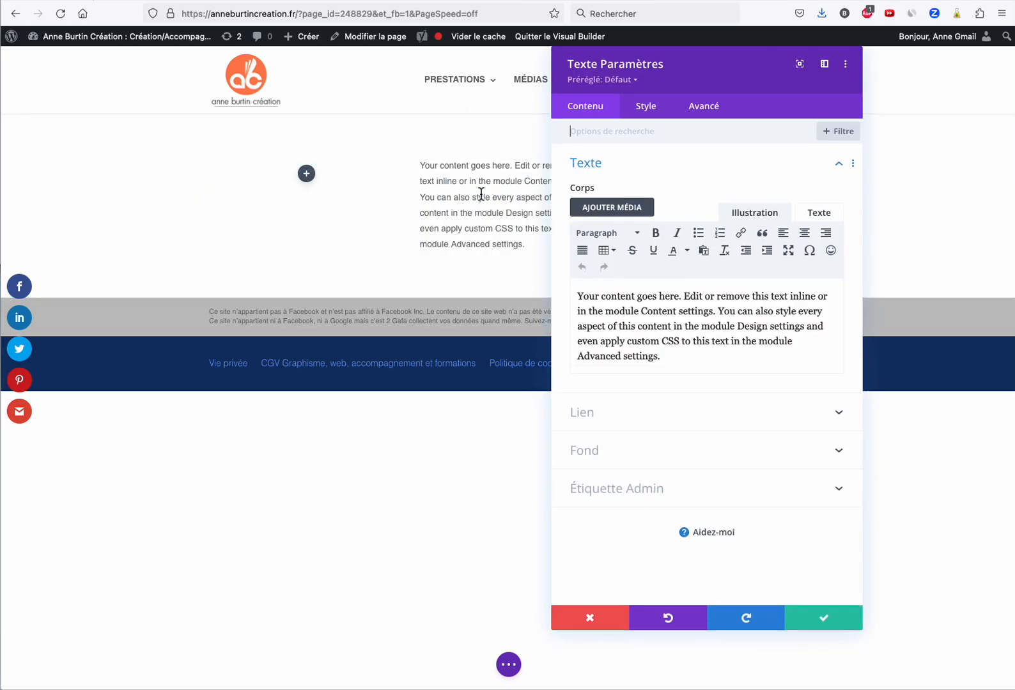
{"action": "left_click_drag", "start_coordinate": [679, 342], "coordinate": [591, 298]}
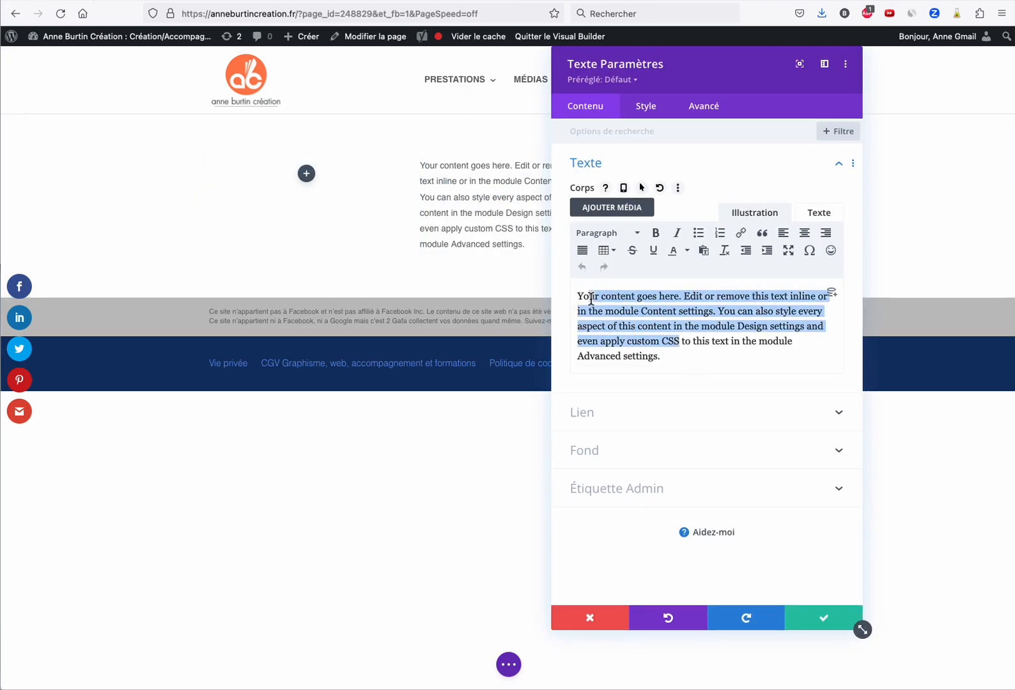
{"action": "type", "text": "texte"}
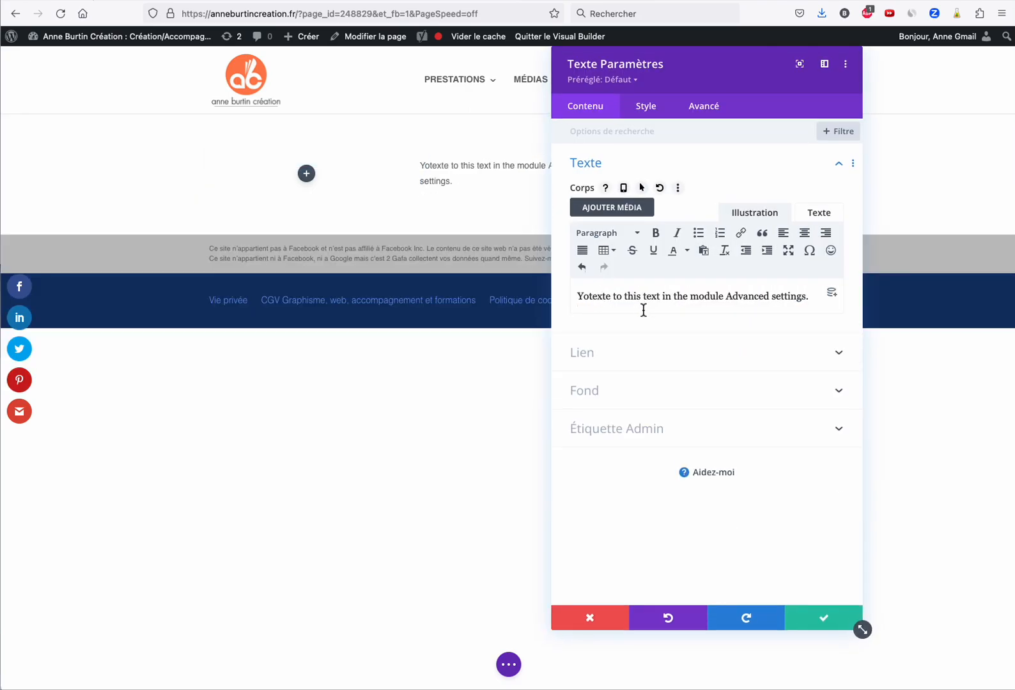
Format the module's whole text as Heading 1 and move the settings window clear of the page text.
{"action": "triple_click", "coordinate": [631, 297]}
{"action": "left_click", "coordinate": [624, 233]}
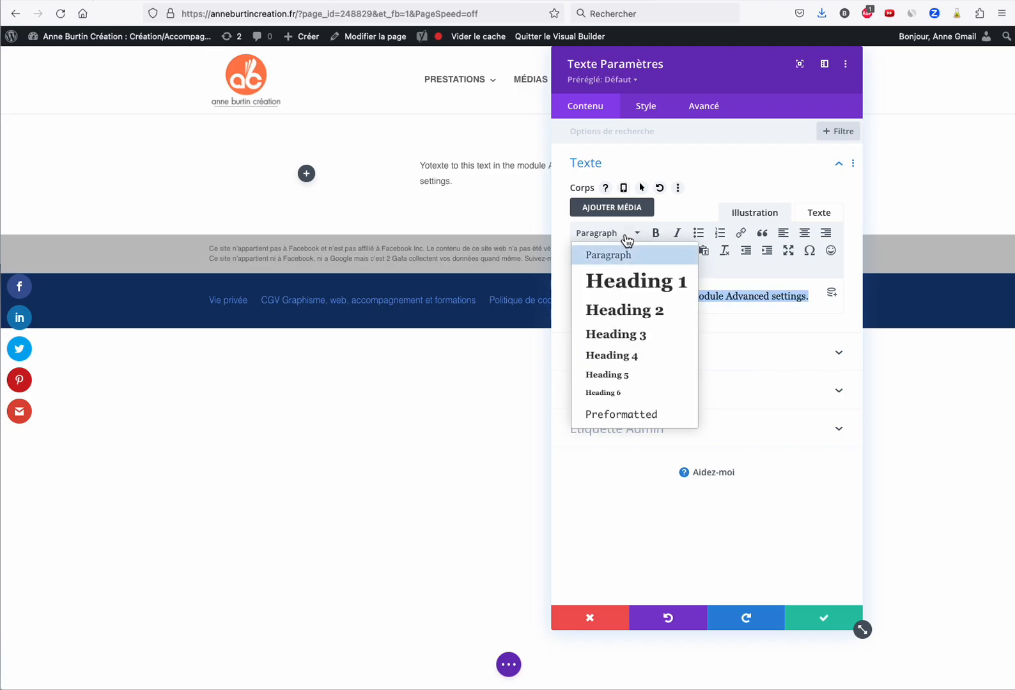
{"action": "left_click", "coordinate": [624, 287]}
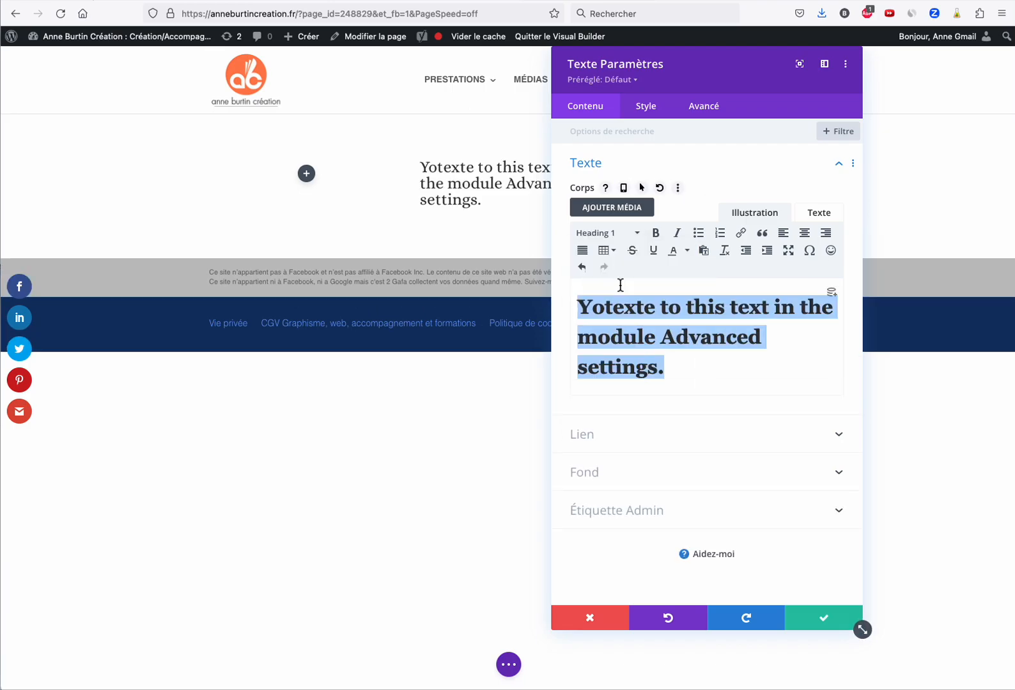
{"action": "left_click_drag", "start_coordinate": [720, 71], "coordinate": [820, 72]}
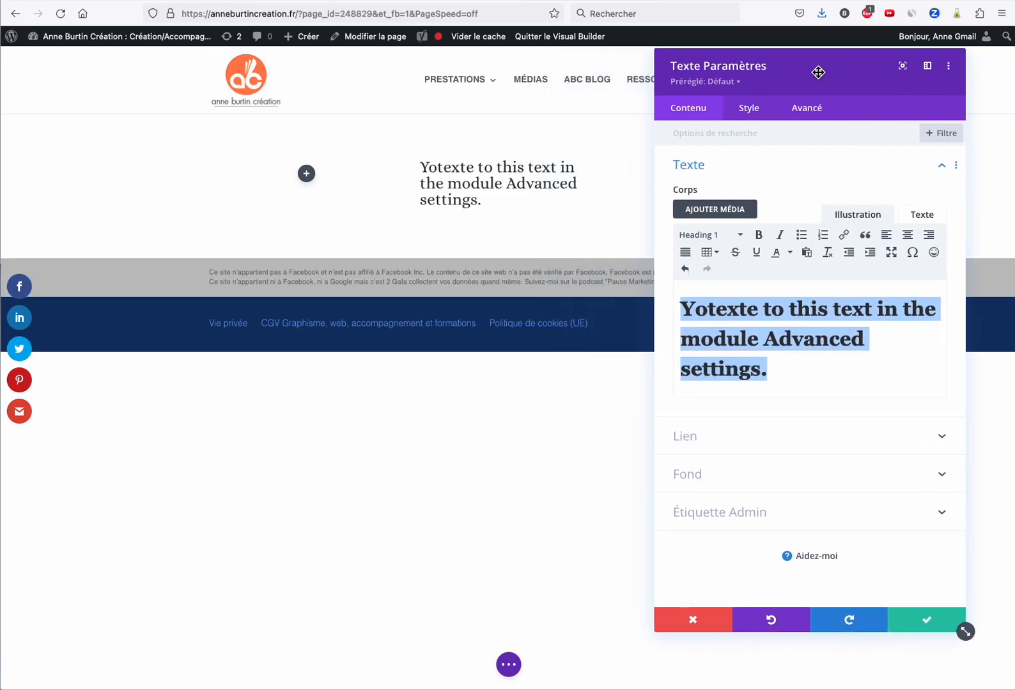
Style the H1 heading text with the orange colour #ff7f50 and the Aclonica font.
{"action": "left_click", "coordinate": [755, 117]}
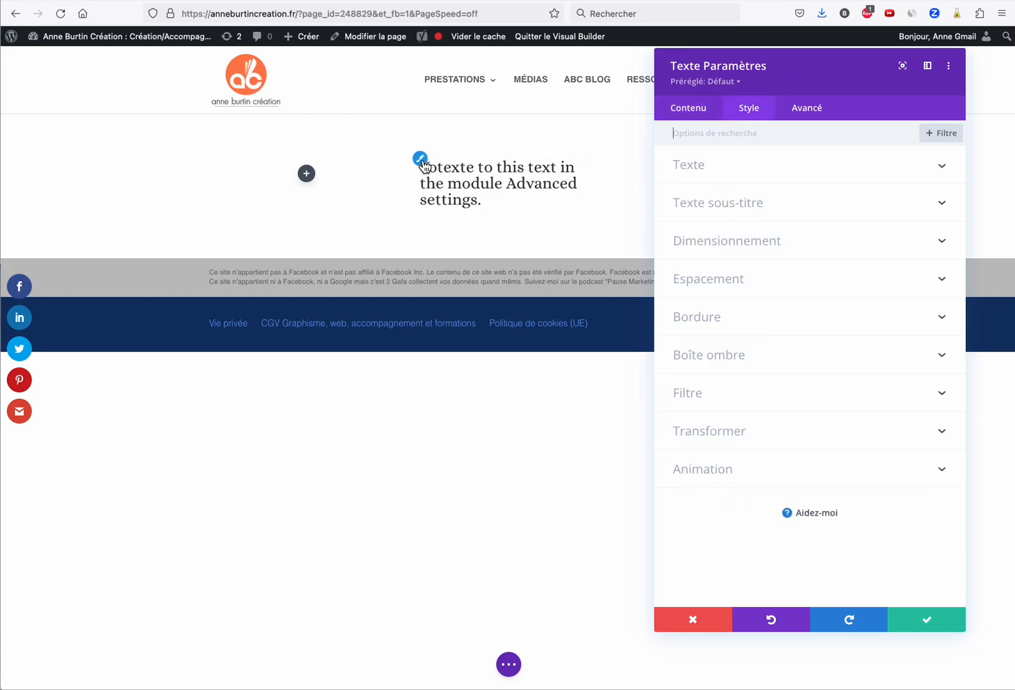
{"action": "left_click", "coordinate": [421, 161]}
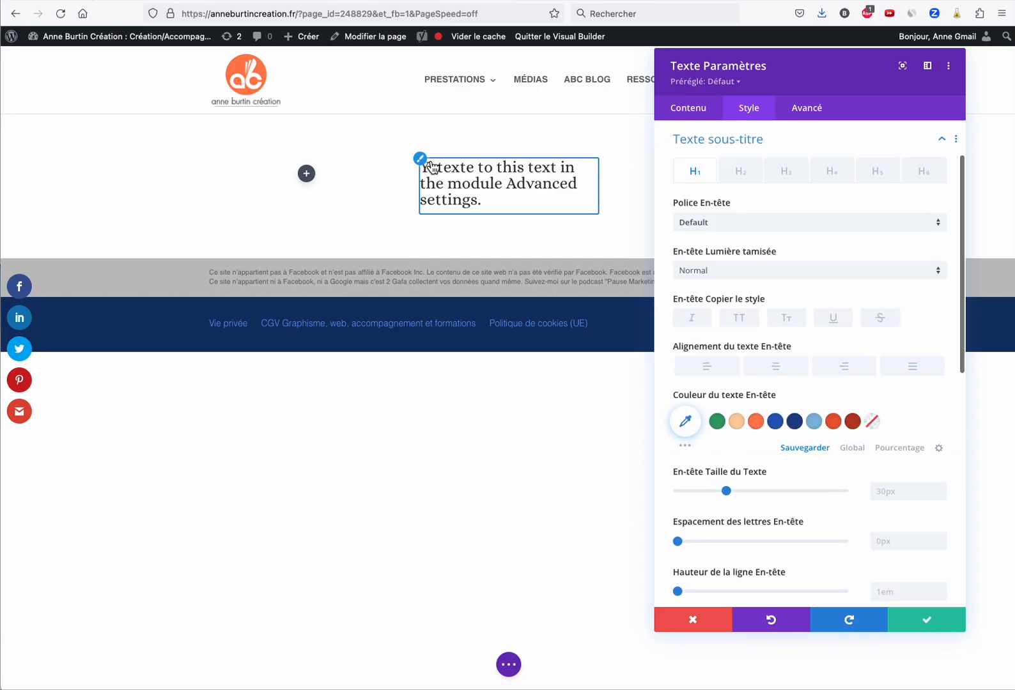
{"action": "left_click", "coordinate": [755, 425]}
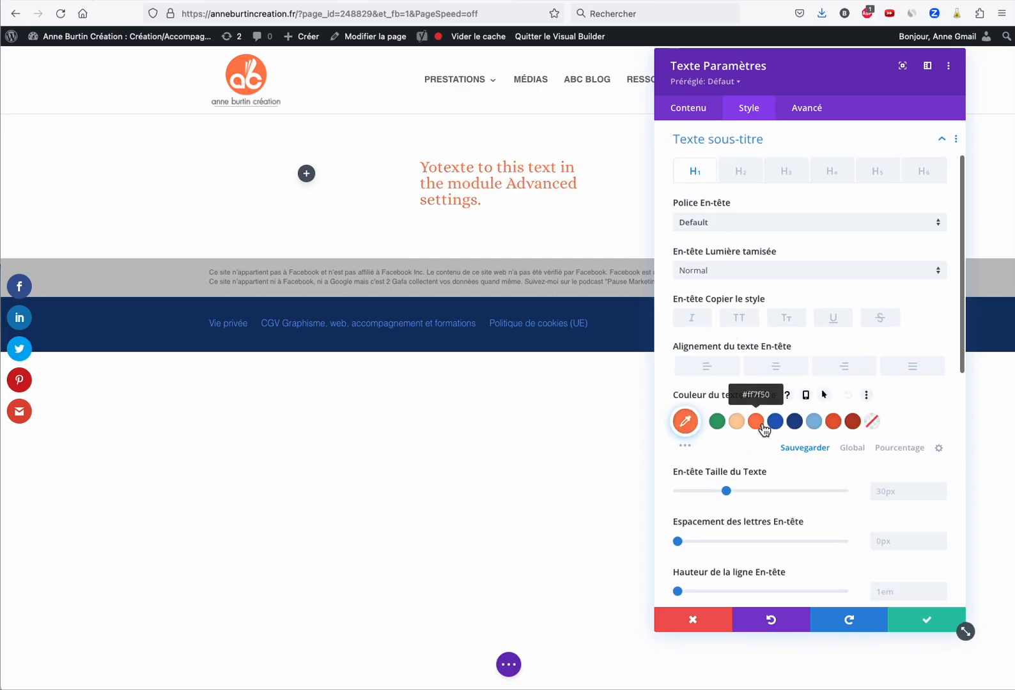
{"action": "left_click", "coordinate": [725, 223]}
{"action": "left_click", "coordinate": [717, 298]}
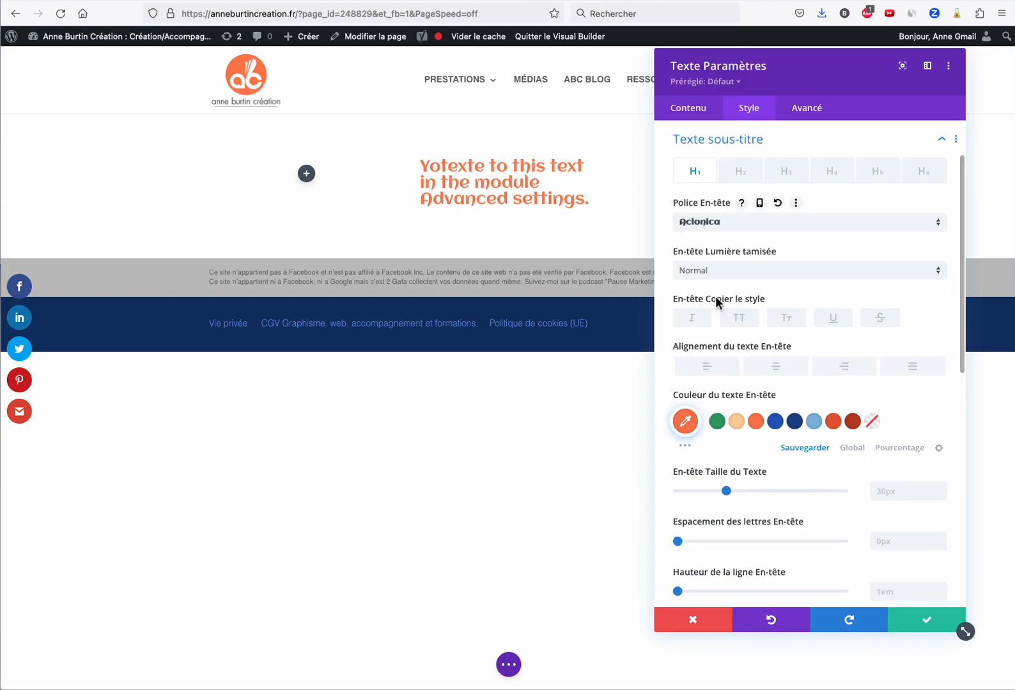
Set the heading's letter spacing to 3px and save the text module's settings.
{"action": "left_click", "coordinate": [685, 542]}
{"action": "left_click_drag", "start_coordinate": [727, 546], "coordinate": [682, 544]}
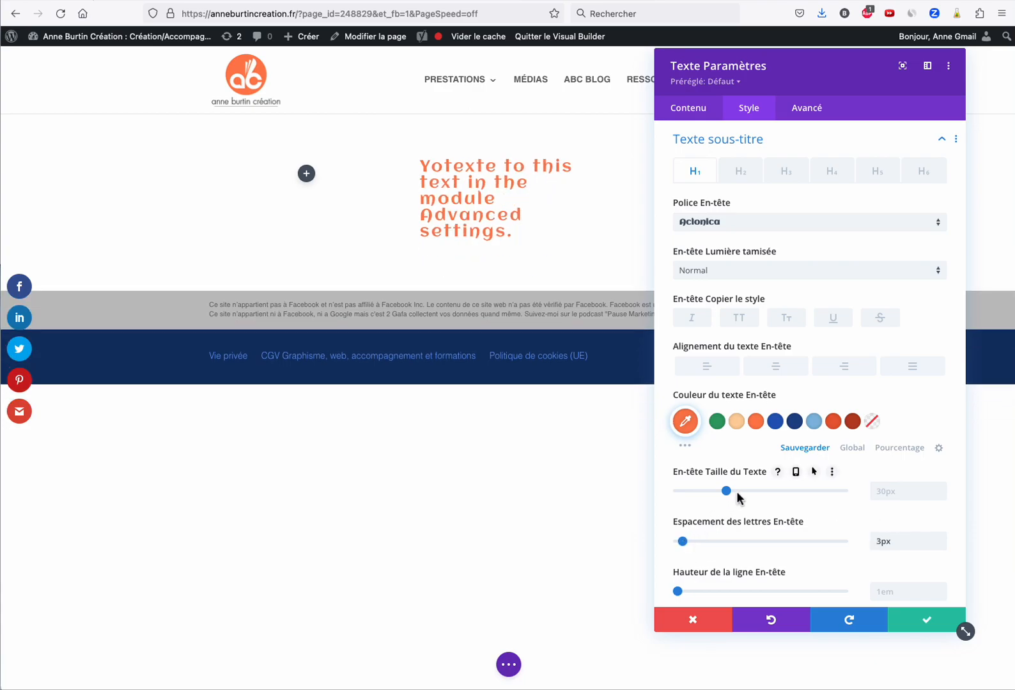
{"action": "left_click", "coordinate": [928, 620]}
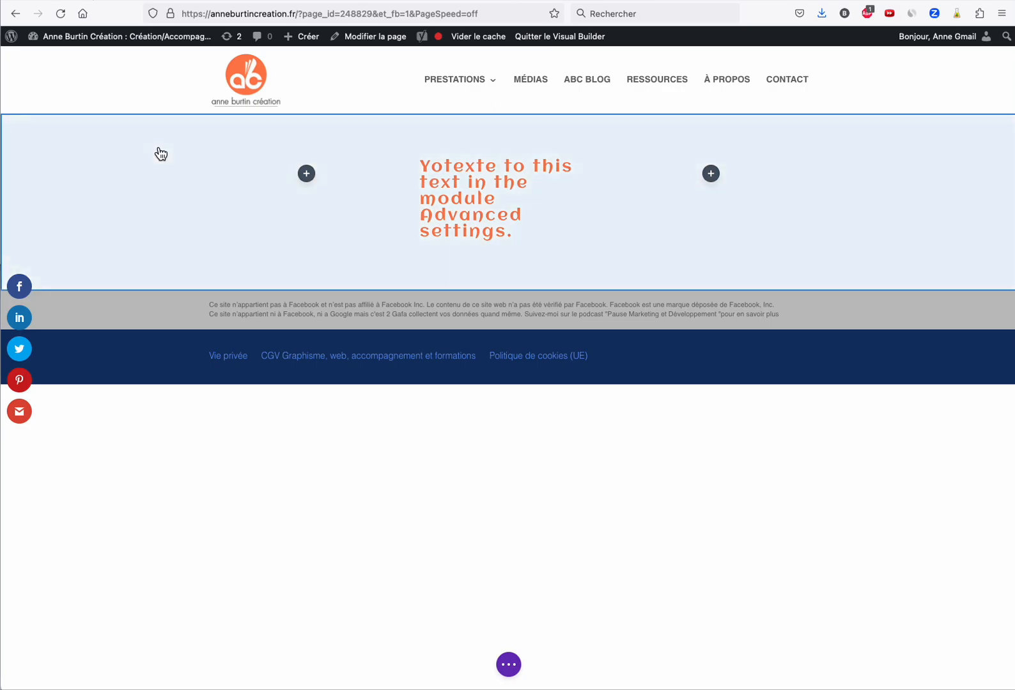
Open the section's settings and expand its background options.
{"action": "left_click", "coordinate": [161, 154]}
{"action": "left_click", "coordinate": [33, 128]}
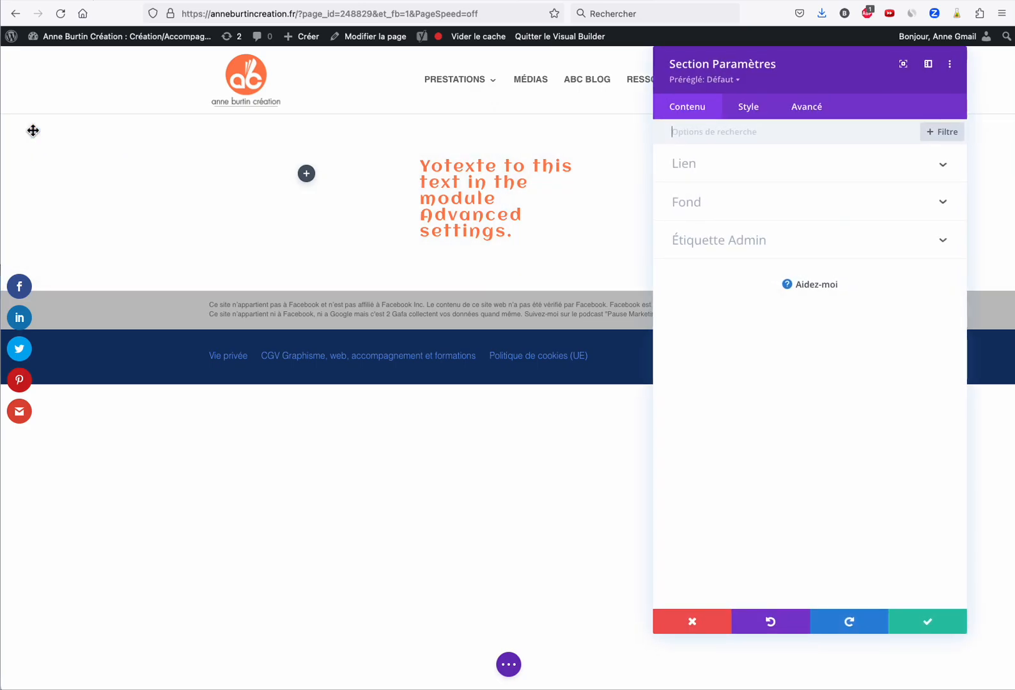
{"action": "left_click", "coordinate": [735, 209]}
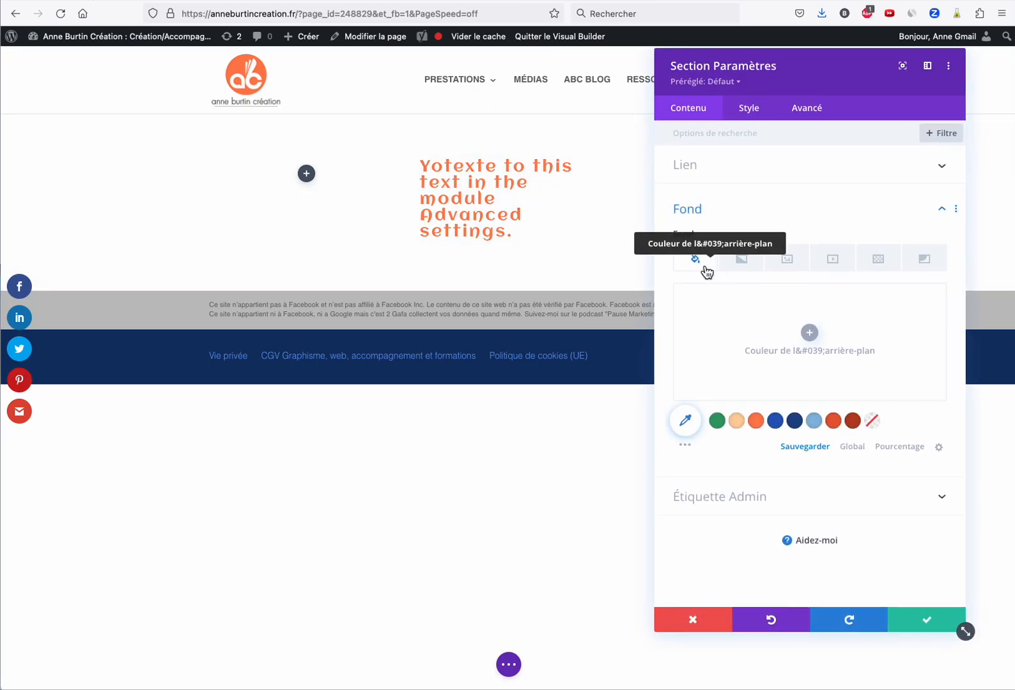
Try the blue #255dbc as the section's background colour, remove it, and view the background gradient option.
{"action": "left_click", "coordinate": [781, 423]}
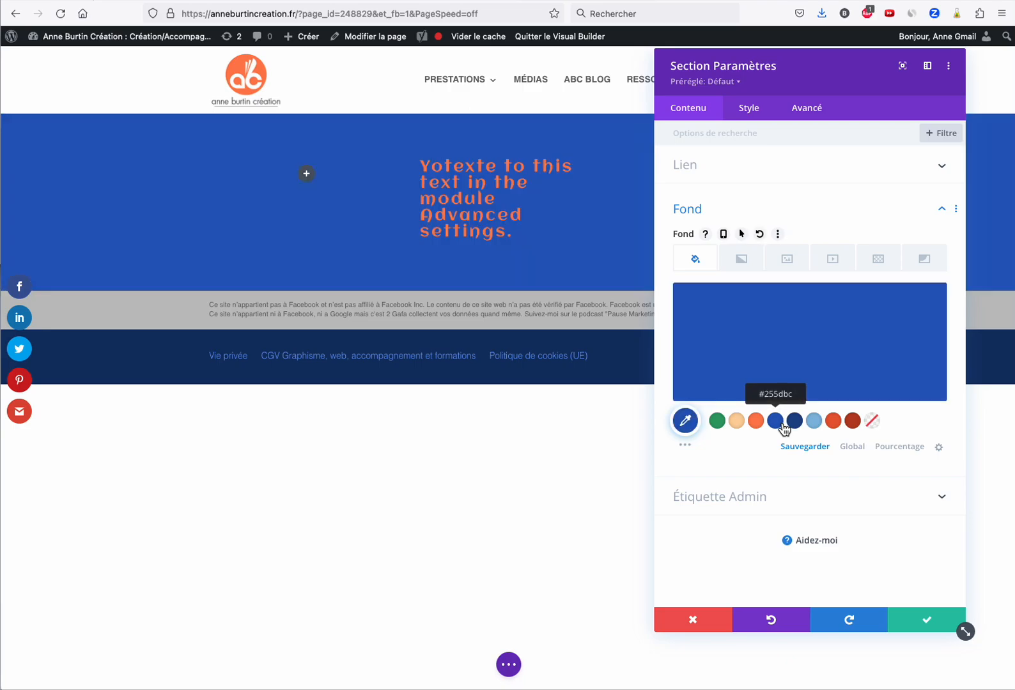
{"action": "left_click", "coordinate": [909, 302]}
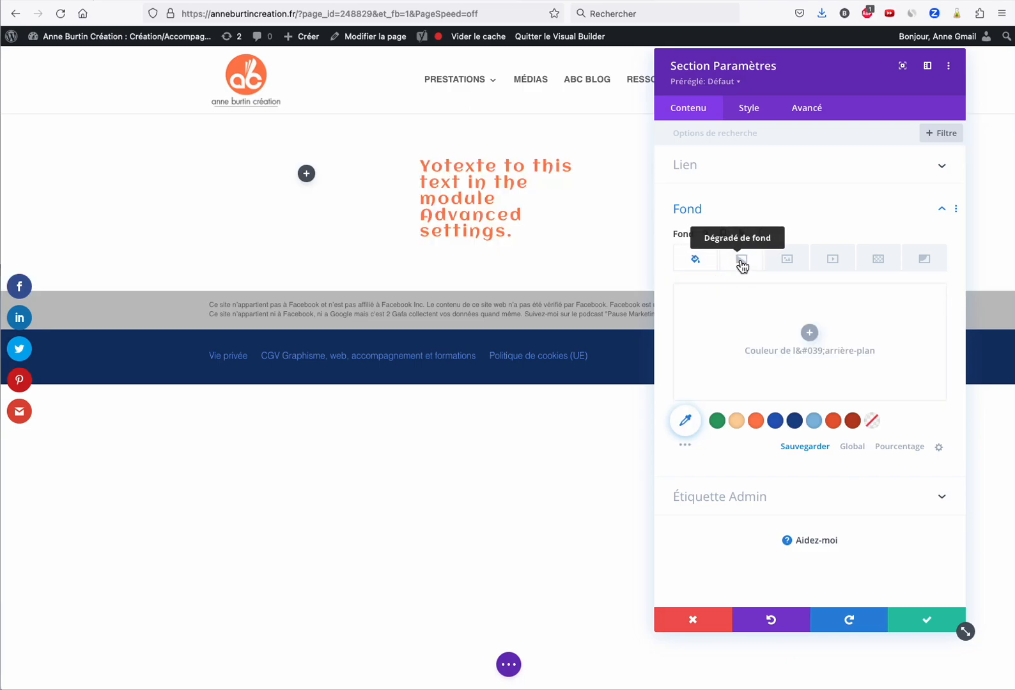
{"action": "left_click", "coordinate": [742, 262]}
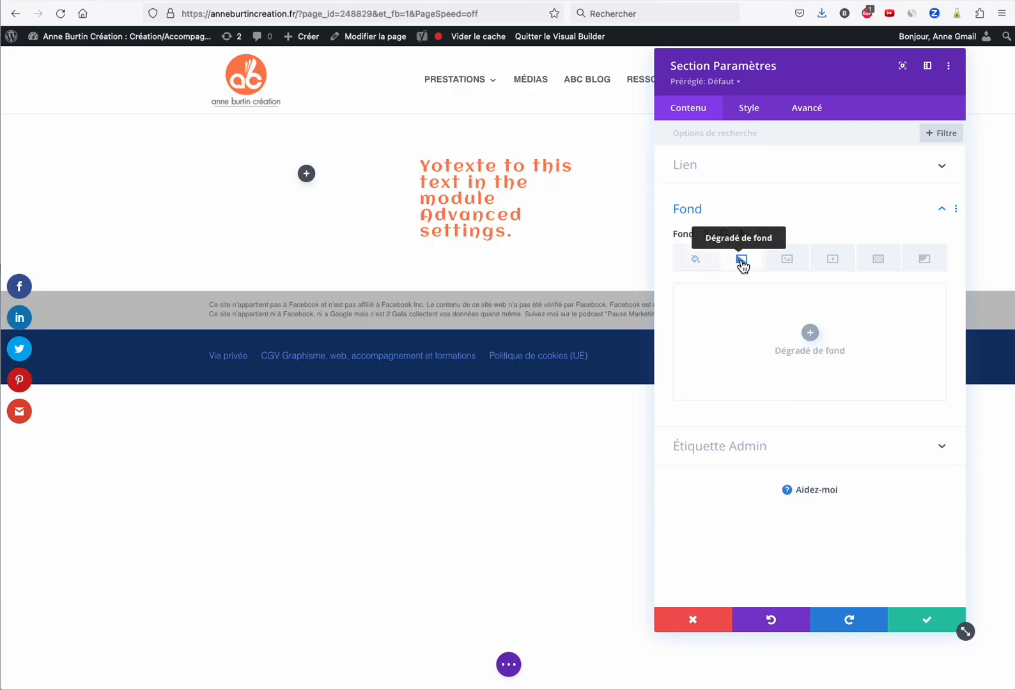
Set the "Résultat SERP" picture from the media library as the section's background image and save the section settings.
{"action": "left_click", "coordinate": [788, 261]}
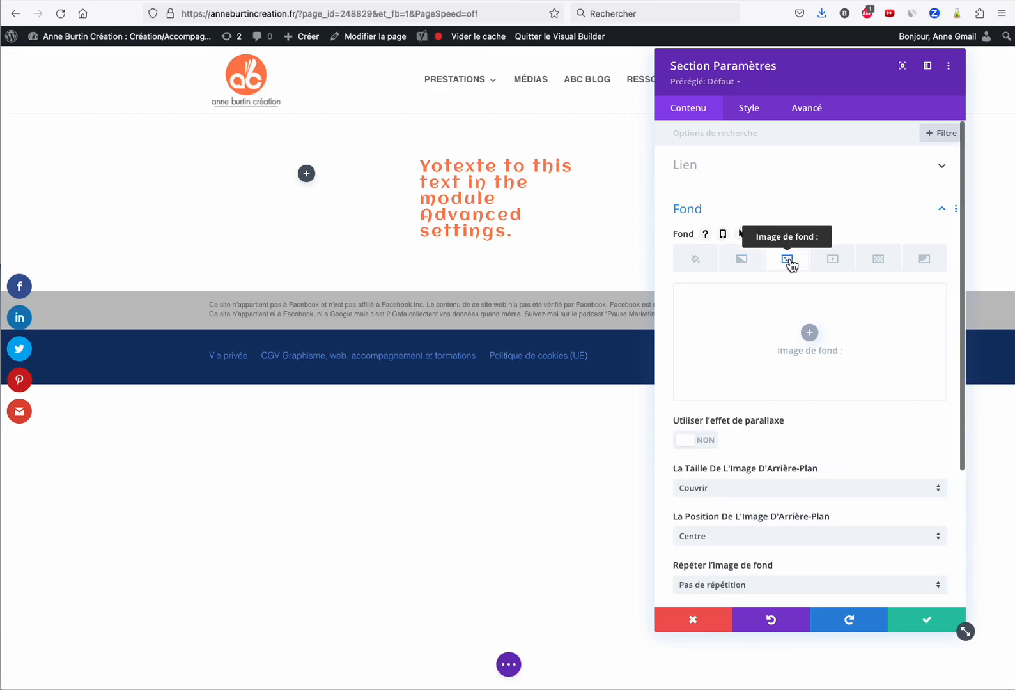
{"action": "left_click", "coordinate": [809, 332]}
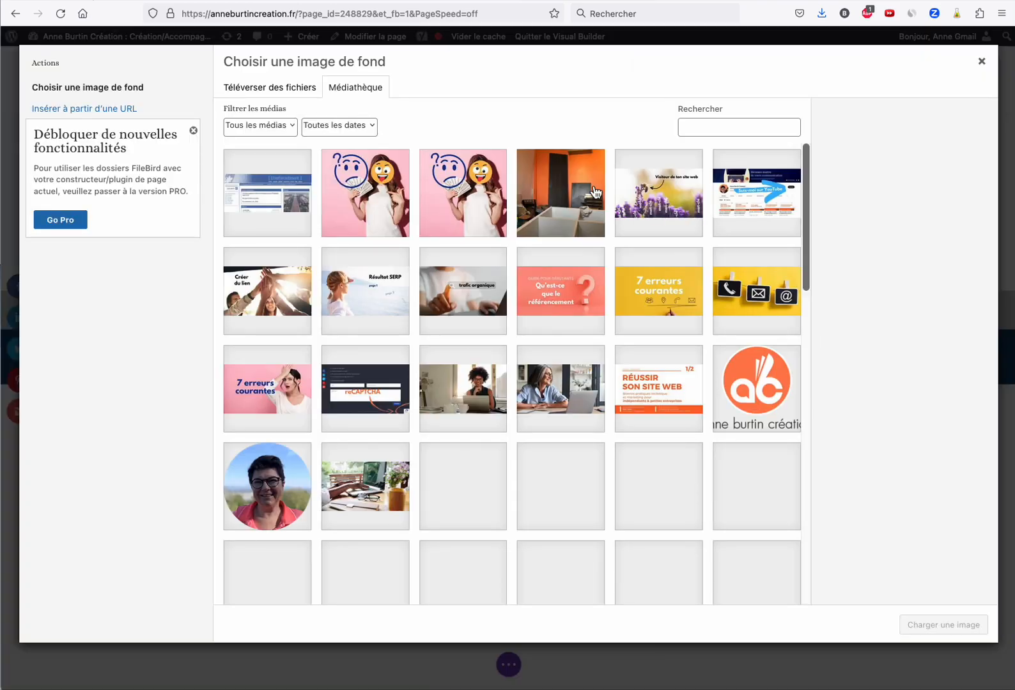
{"action": "left_click", "coordinate": [382, 297]}
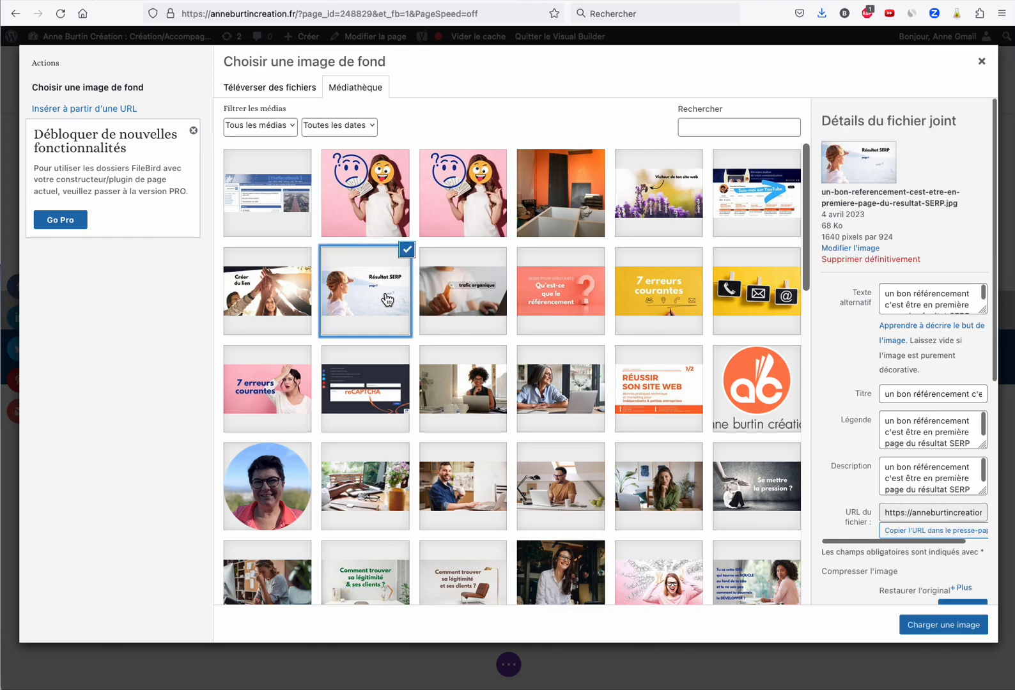
{"action": "left_click", "coordinate": [929, 626]}
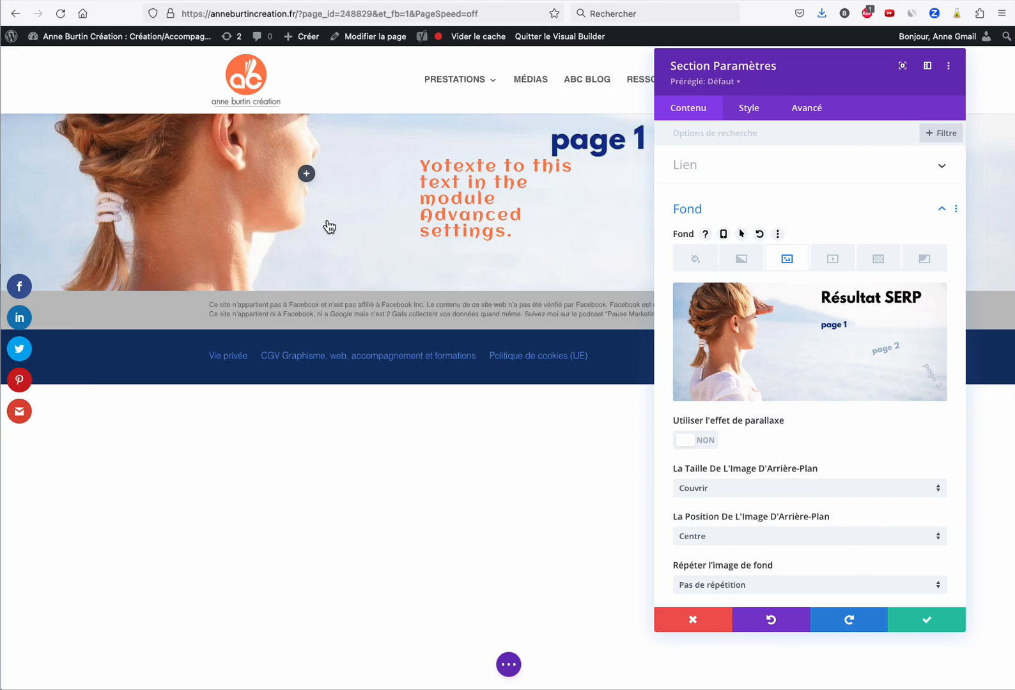
{"action": "left_click", "coordinate": [933, 628]}
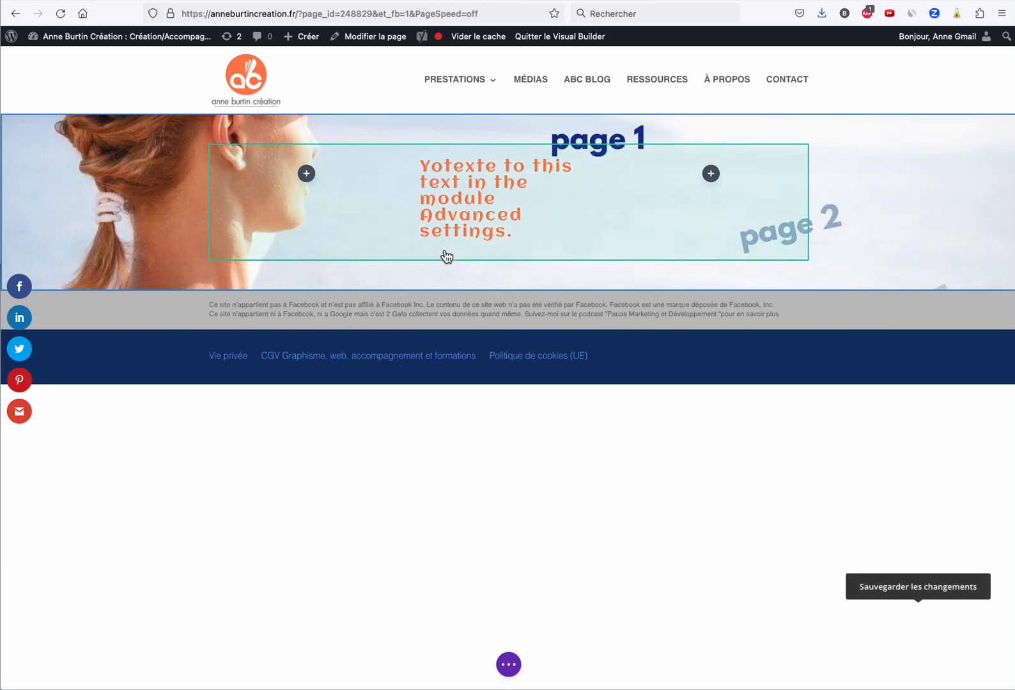
Add a Normal section below the first one with a row of four equal columns.
{"action": "left_click", "coordinate": [505, 283]}
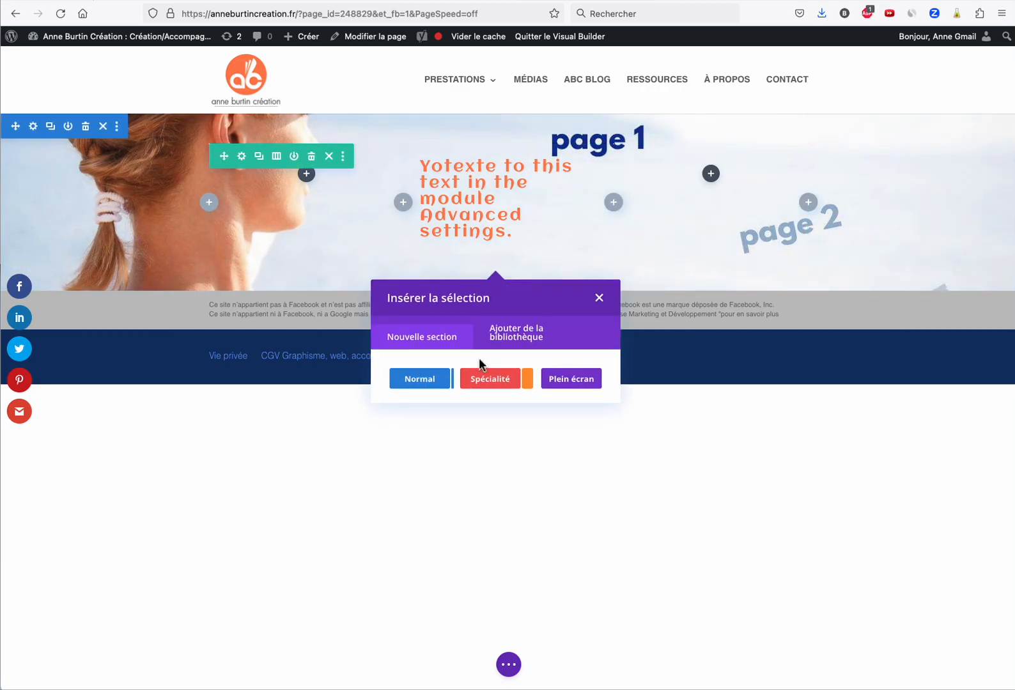
{"action": "left_click", "coordinate": [417, 382]}
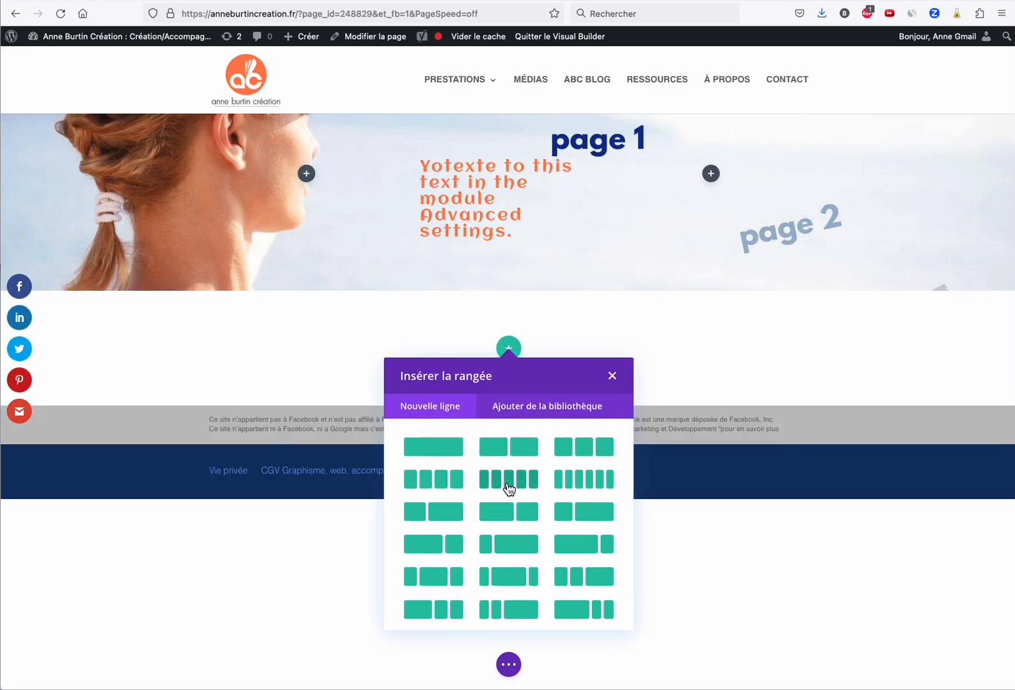
{"action": "left_click", "coordinate": [435, 480]}
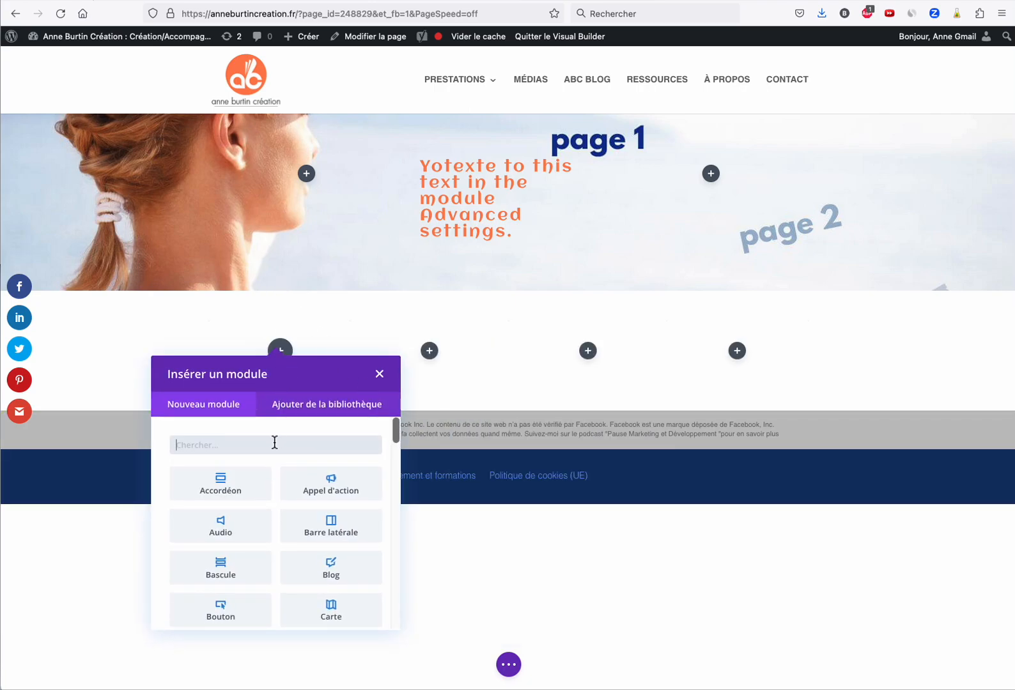
Insert an Image module in the first column, load the "Résultat SERP" picture from the media library, and save it.
{"action": "type", "text": "im"}
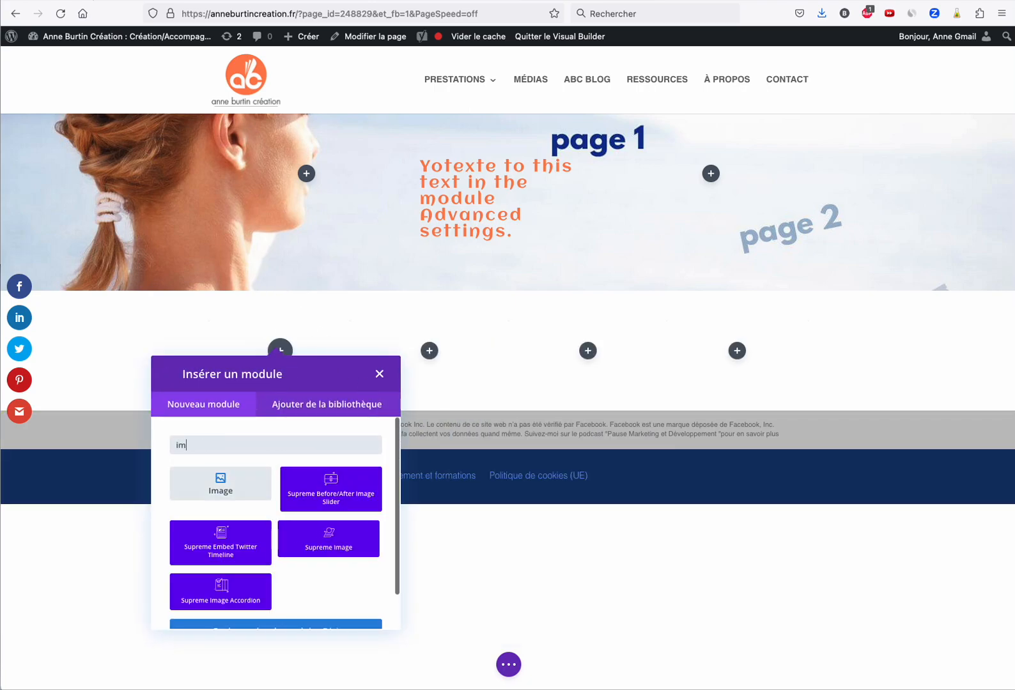
{"action": "left_click", "coordinate": [223, 484]}
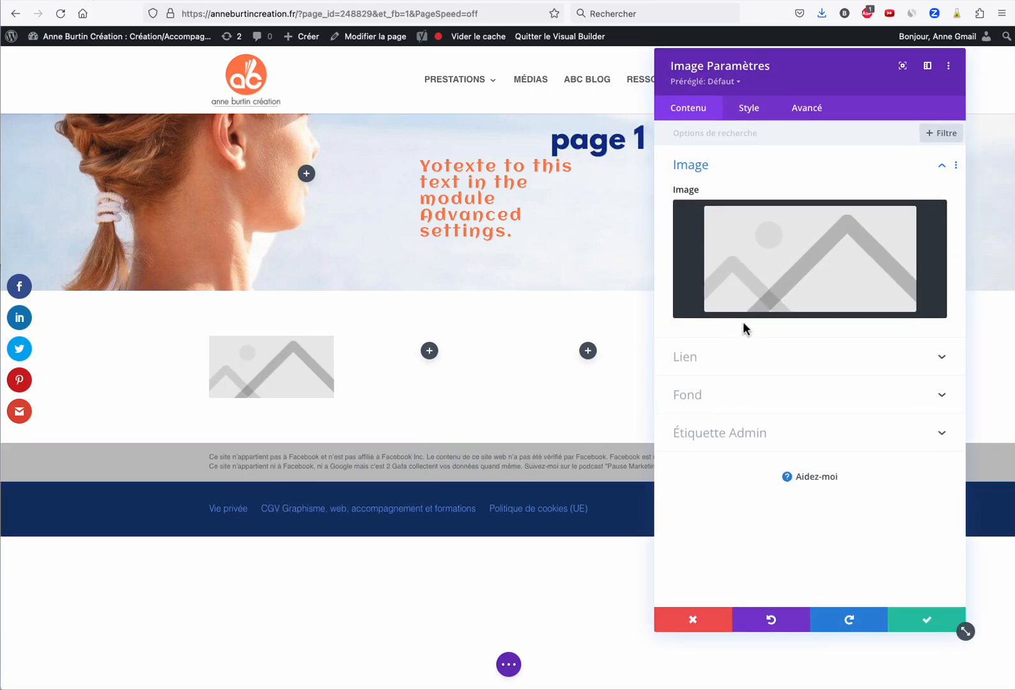
{"action": "left_click", "coordinate": [792, 282]}
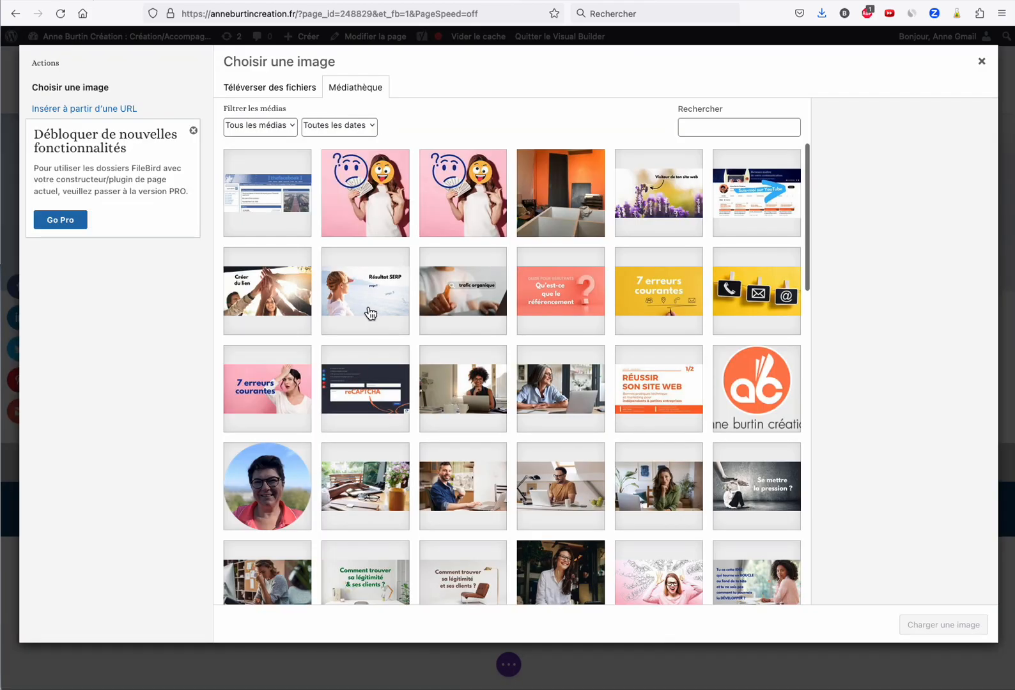
{"action": "left_click", "coordinate": [370, 314]}
{"action": "left_click", "coordinate": [943, 625]}
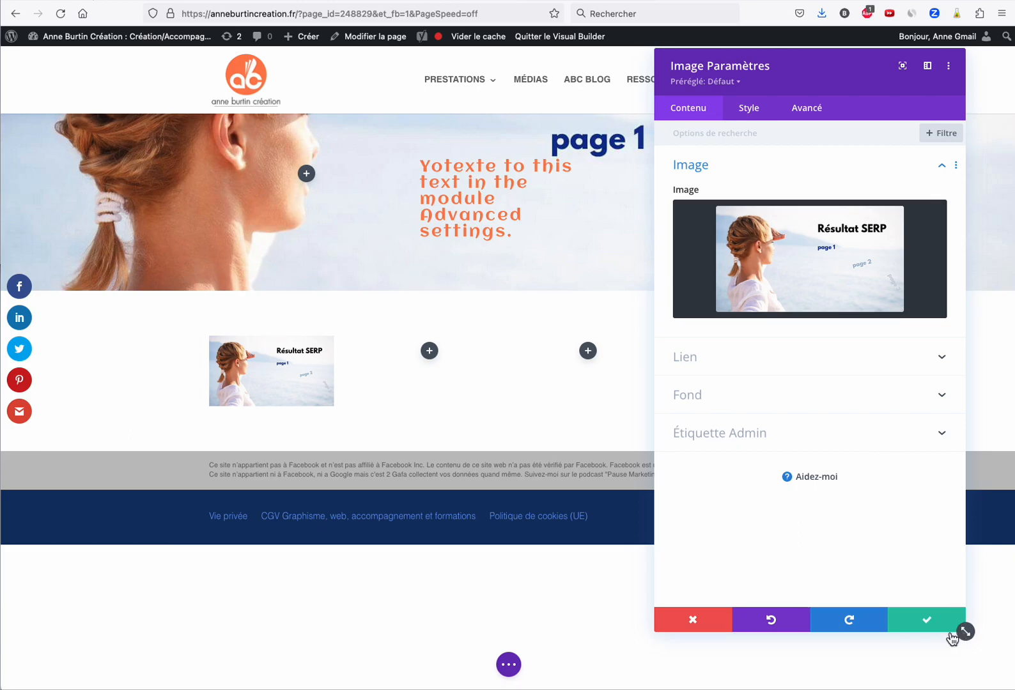
{"action": "left_click", "coordinate": [927, 620]}
Move the image module to the row's fourth column and change the row's layout to one-third and two-thirds columns.
{"action": "left_click_drag", "start_coordinate": [263, 372], "coordinate": [739, 340]}
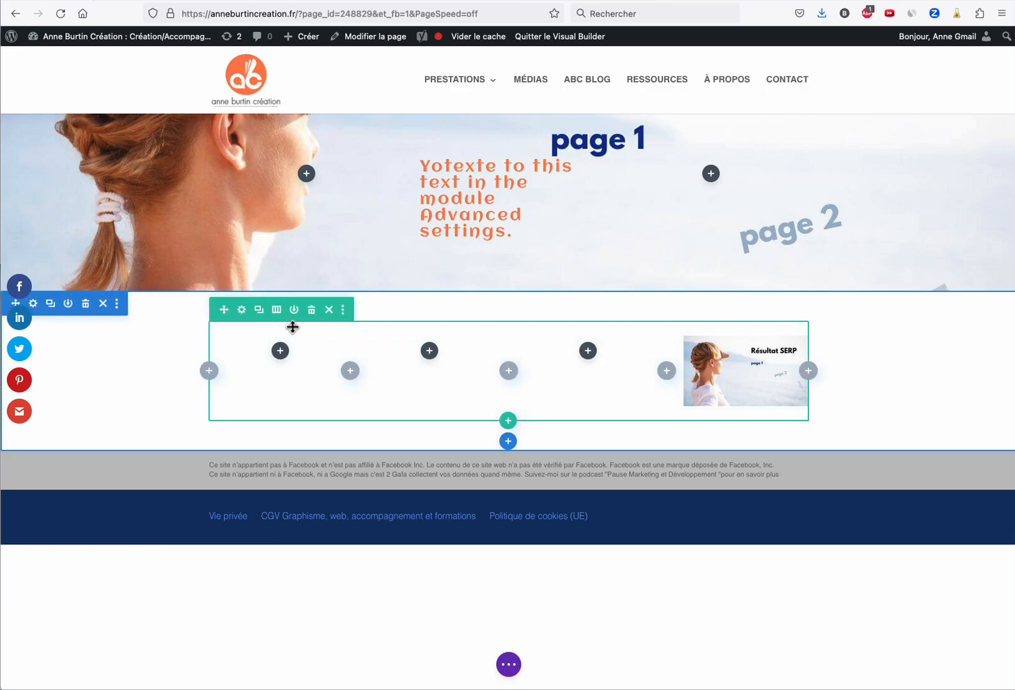
{"action": "left_click", "coordinate": [277, 311]}
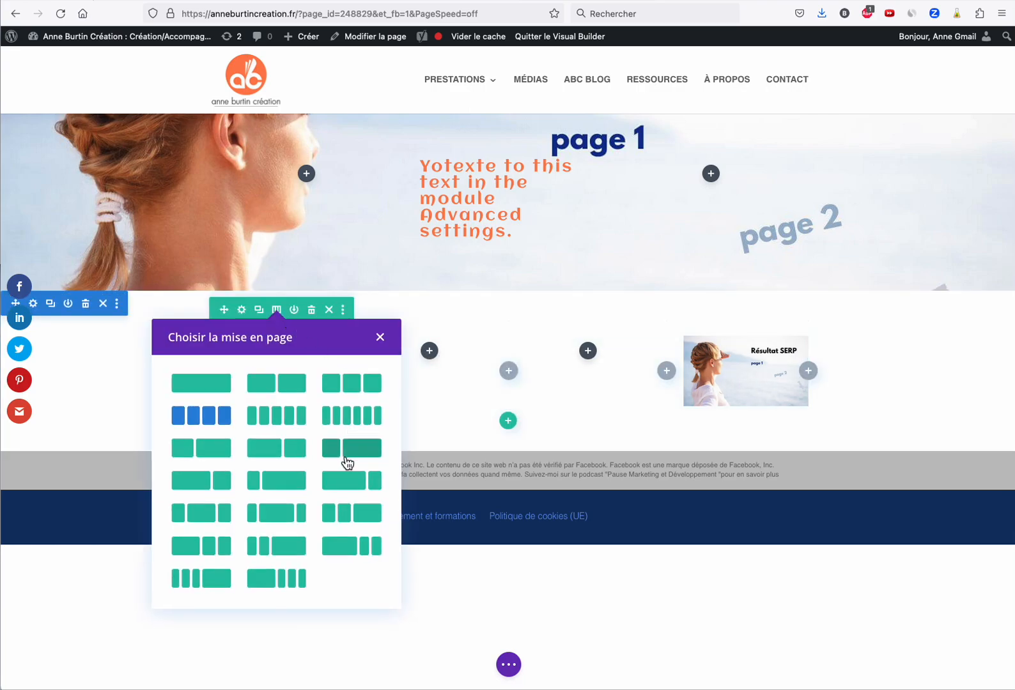
{"action": "left_click", "coordinate": [363, 449]}
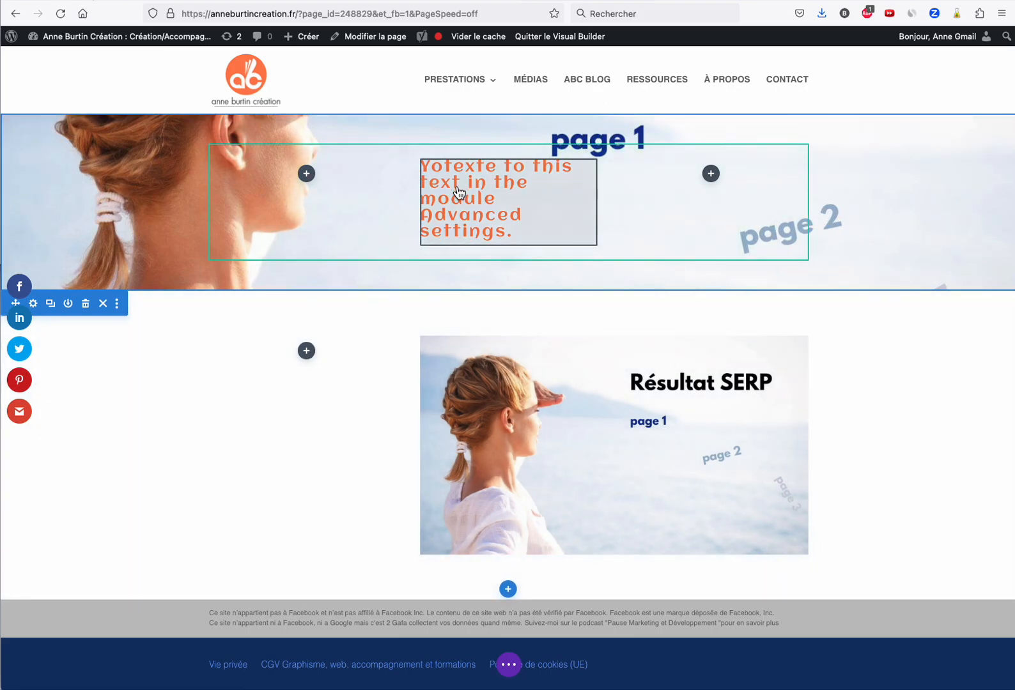
Move the text module from the first section into the empty narrow column beside the image.
{"action": "left_click_drag", "start_coordinate": [459, 192], "coordinate": [302, 303]}
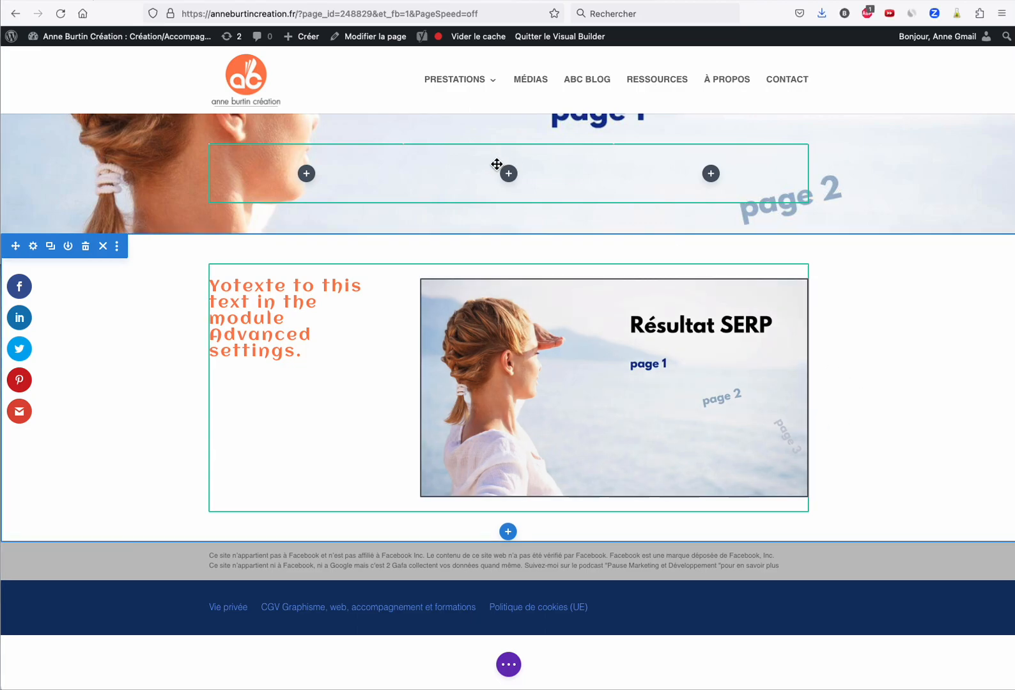
Preview the page in the phone view using the iPhone 6/7/8 device size.
{"action": "left_click", "coordinate": [510, 665]}
{"action": "left_click", "coordinate": [150, 665]}
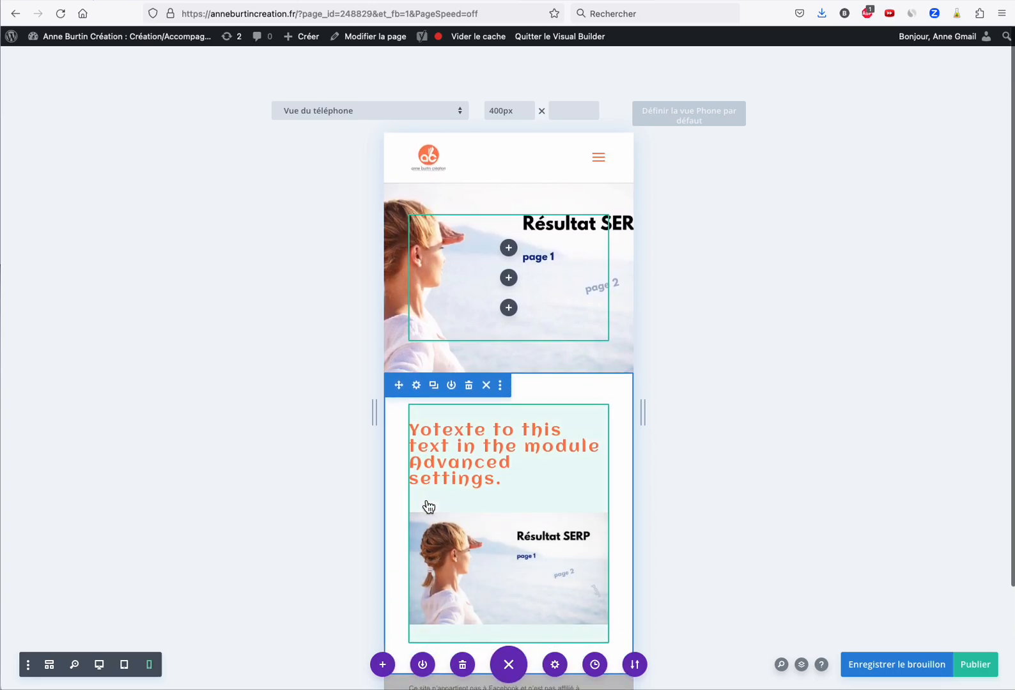
{"action": "left_click", "coordinate": [460, 113]}
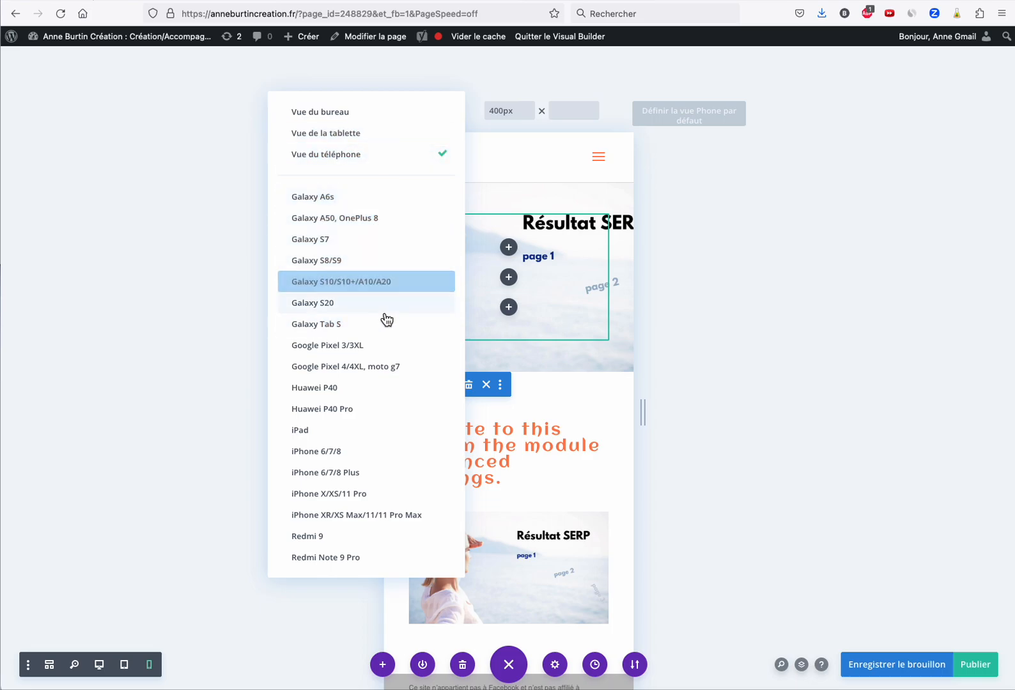
{"action": "left_click", "coordinate": [396, 453]}
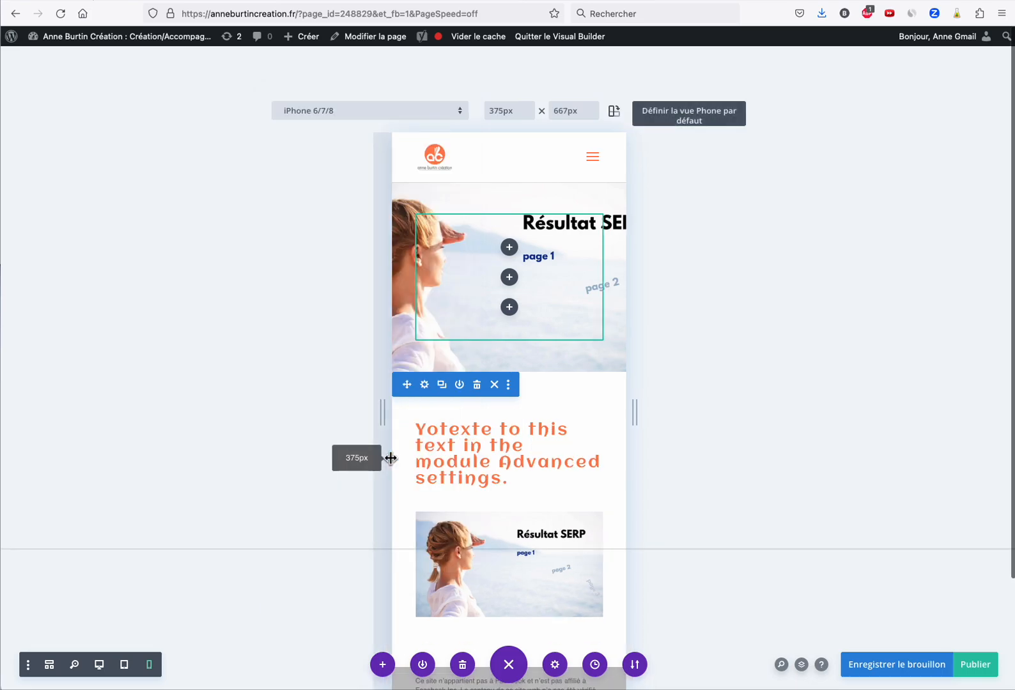
Preview the page at the iPhone X/XS/11 Pro and iPhone 6/7/8 Plus sizes, and return to the desktop view.
{"action": "left_click", "coordinate": [443, 110]}
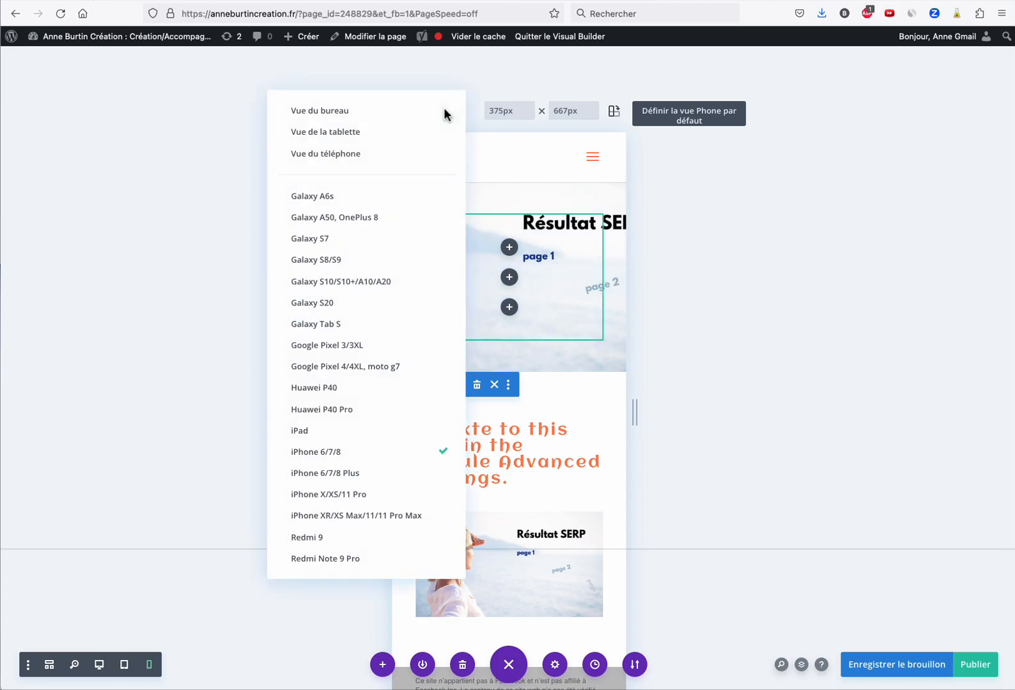
{"action": "left_click", "coordinate": [346, 501]}
{"action": "left_click", "coordinate": [456, 112]}
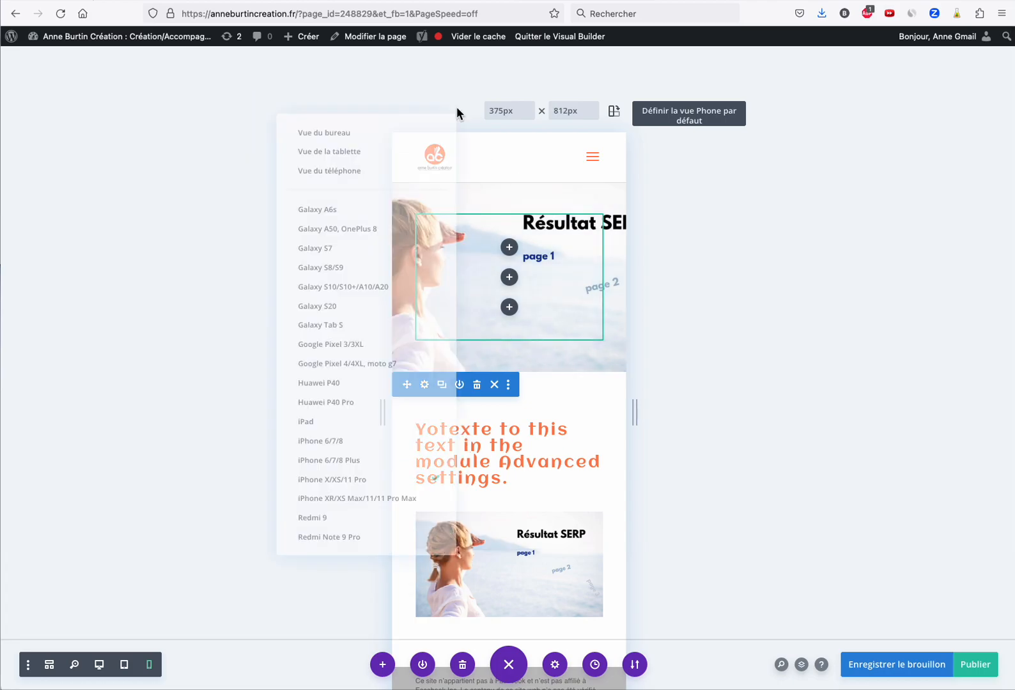
{"action": "left_click", "coordinate": [342, 474]}
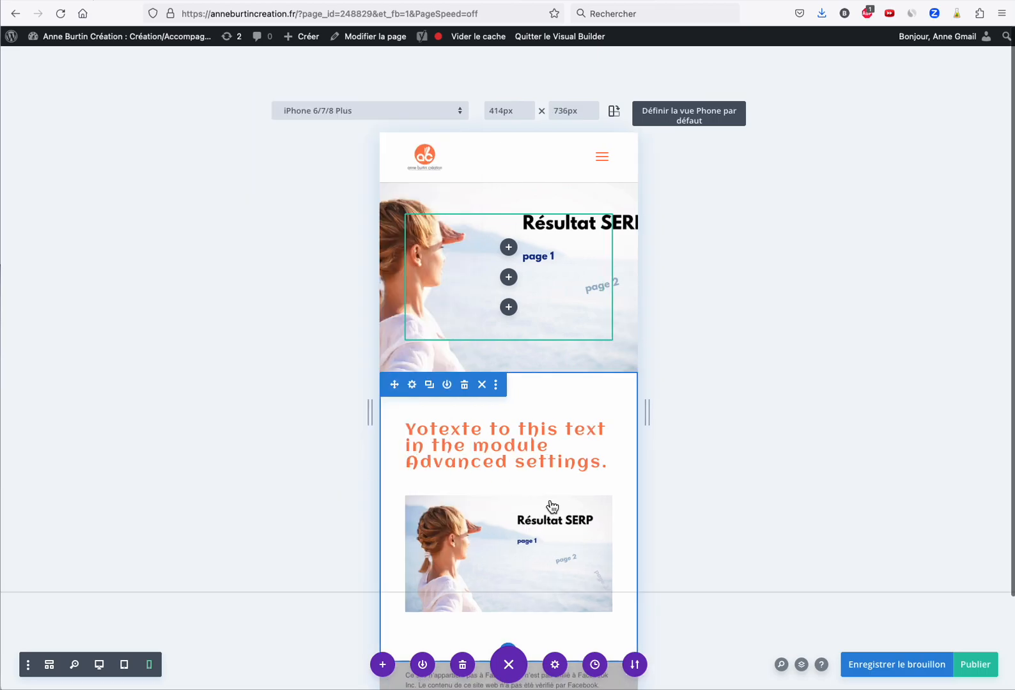
{"action": "left_click", "coordinate": [99, 665]}
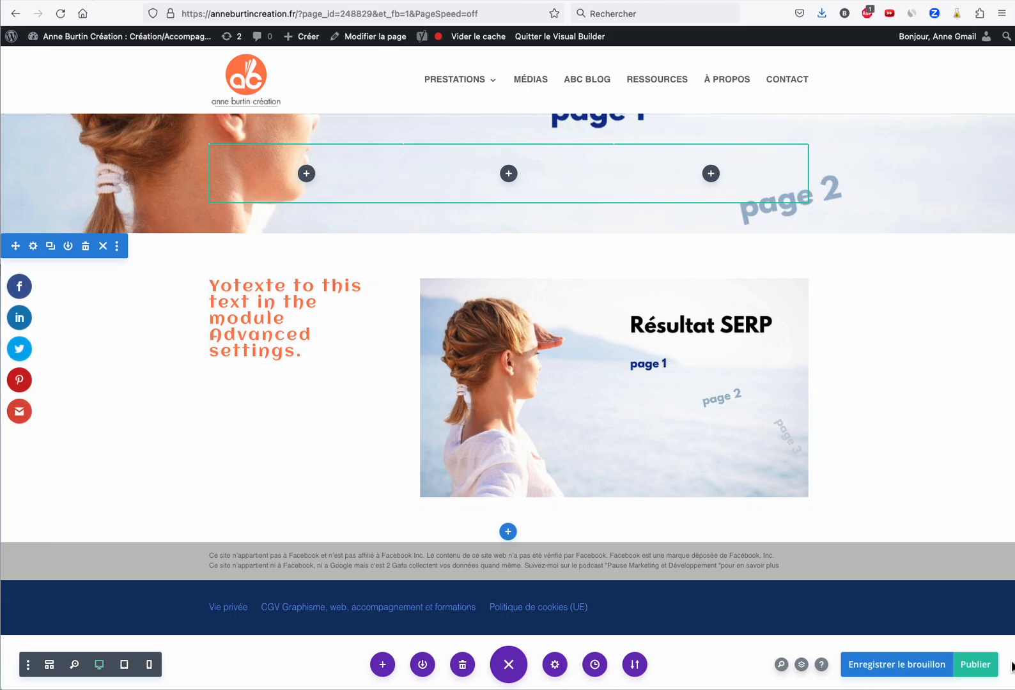
Preview several earlier section, row and image states in the page's editing history, and close the history without restoring any.
{"action": "left_click", "coordinate": [639, 674]}
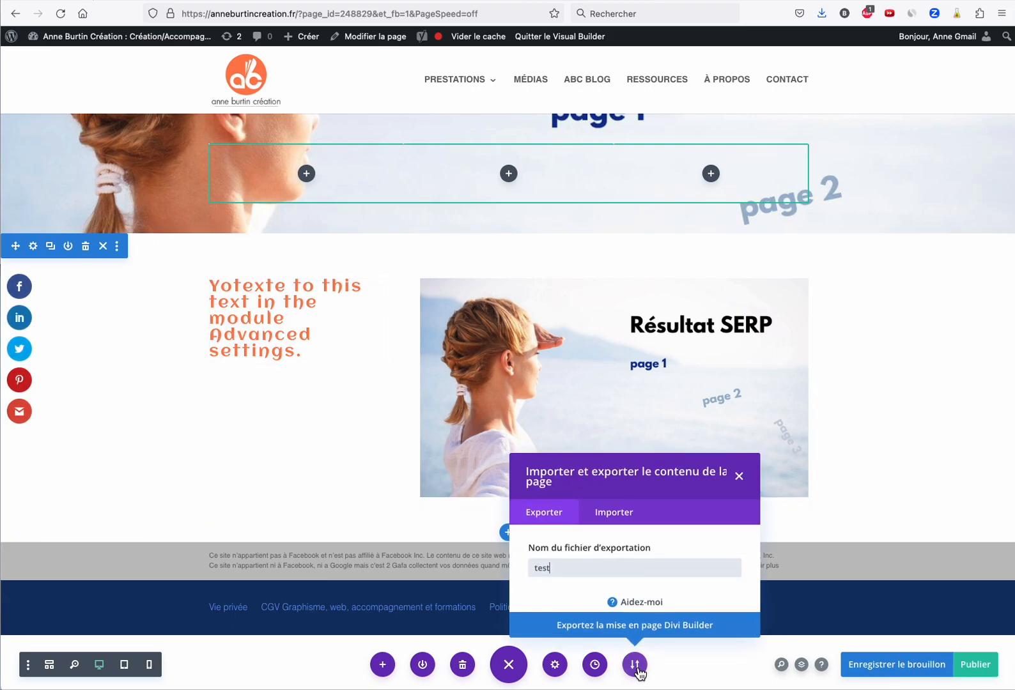
{"action": "left_click", "coordinate": [595, 673]}
{"action": "scroll", "coordinate": [756, 206], "scroll_direction": "down", "scroll_amount": 3}
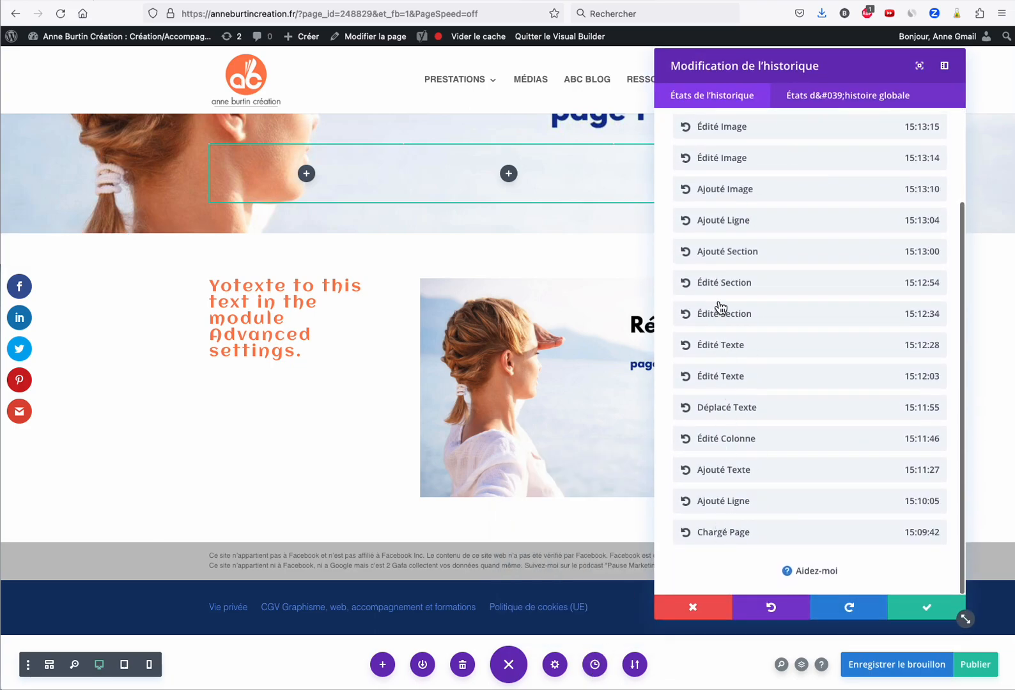
{"action": "left_click", "coordinate": [719, 289]}
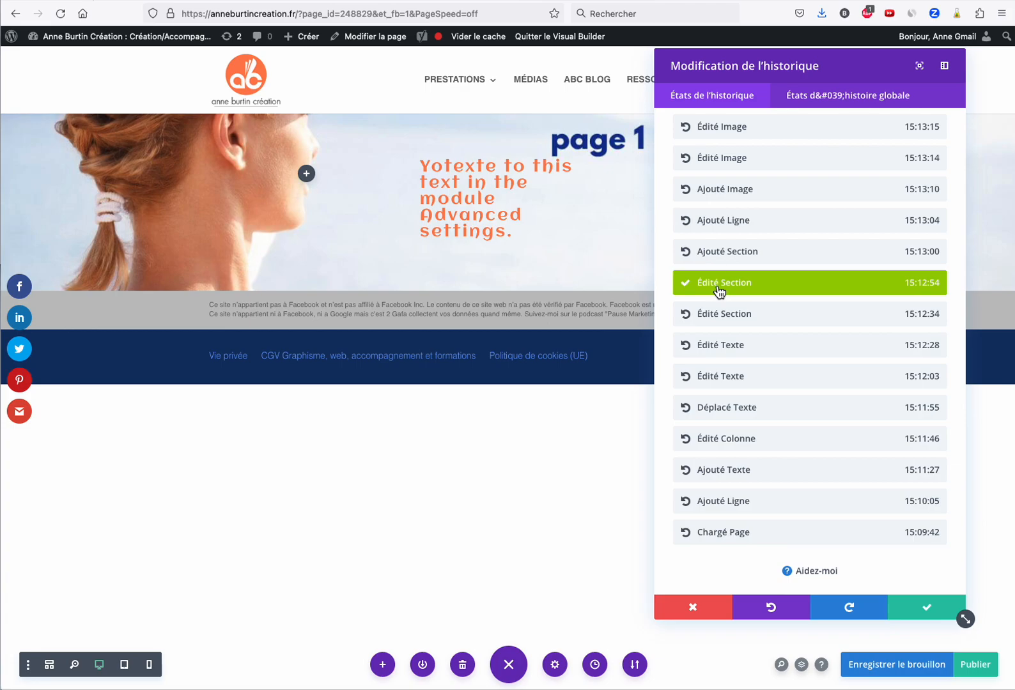
{"action": "left_click", "coordinate": [716, 252]}
{"action": "left_click", "coordinate": [716, 221]}
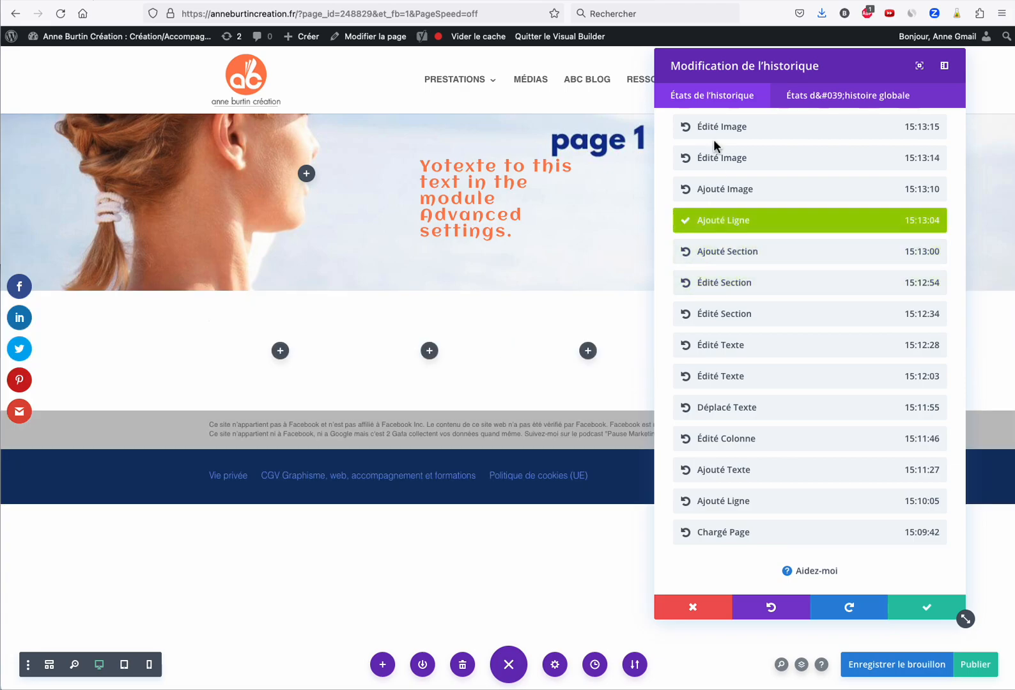
{"action": "left_click", "coordinate": [717, 159]}
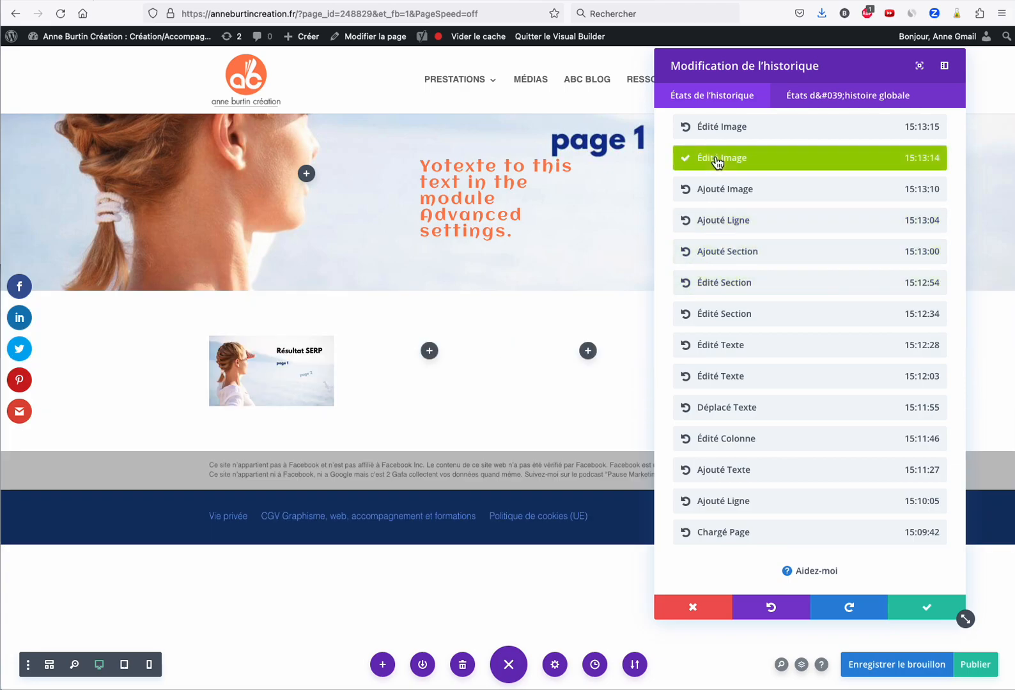
{"action": "left_click", "coordinate": [711, 409]}
{"action": "left_click", "coordinate": [725, 131]}
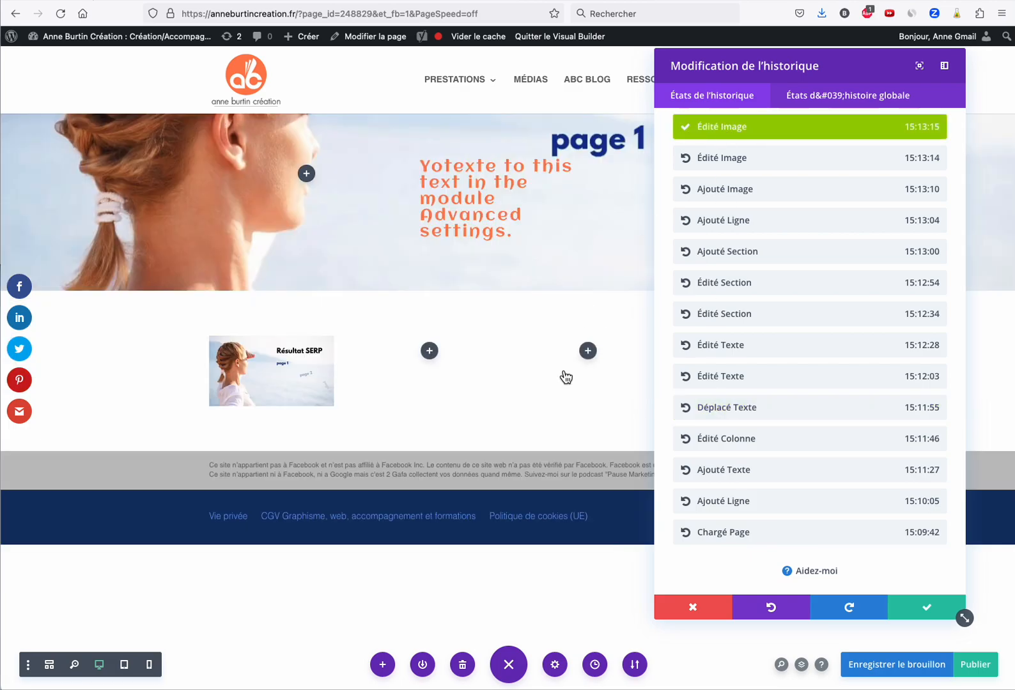
{"action": "left_click", "coordinate": [693, 609]}
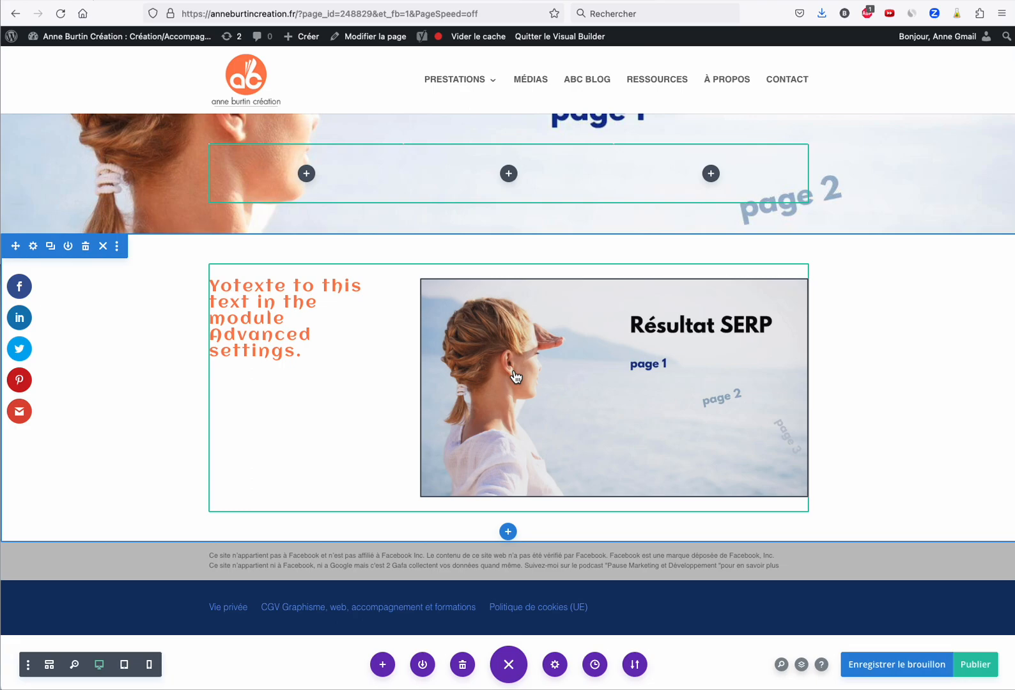
Swap the modules so the image sits in the narrow column and the text in the wide one, and duplicate the text module.
{"action": "left_click_drag", "start_coordinate": [556, 370], "coordinate": [614, 294]}
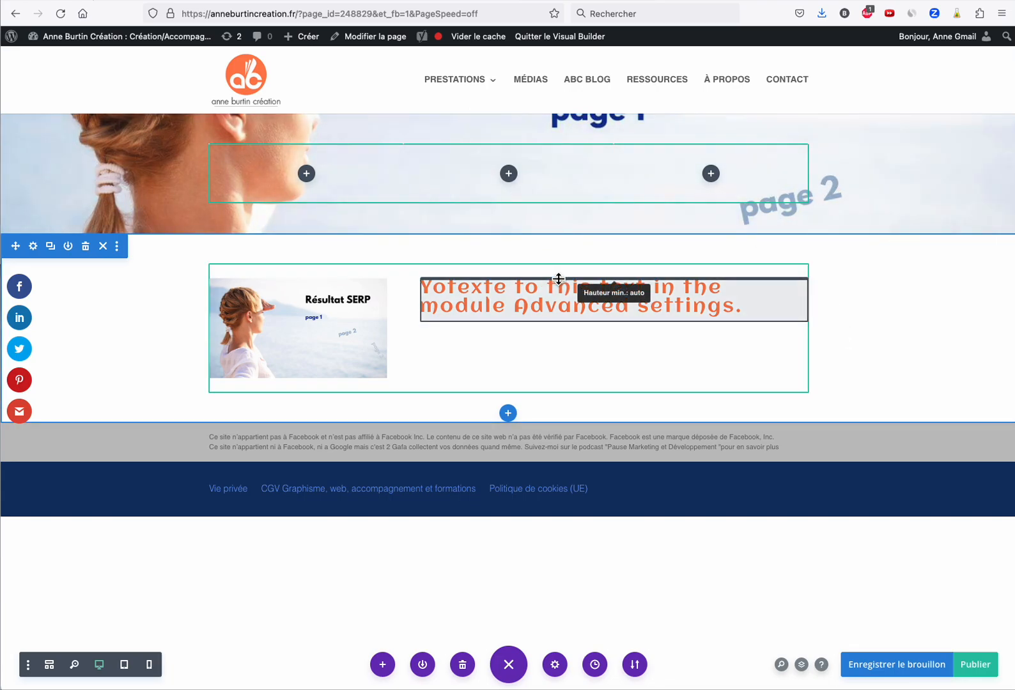
{"action": "left_click", "coordinate": [354, 387], "text": "super"}
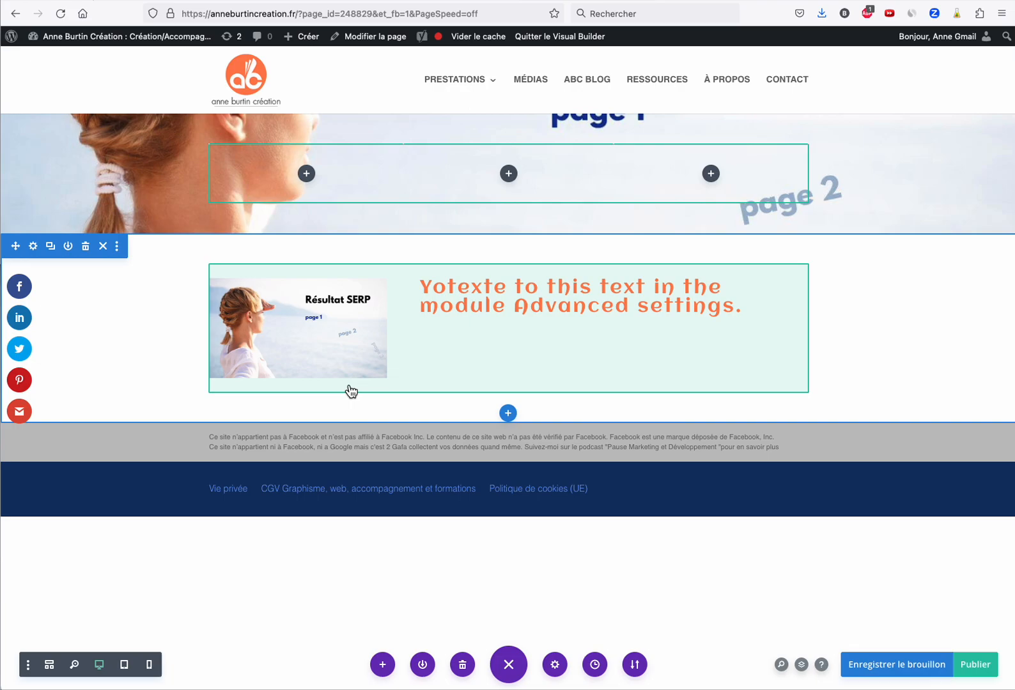
{"action": "left_click", "coordinate": [157, 342]}
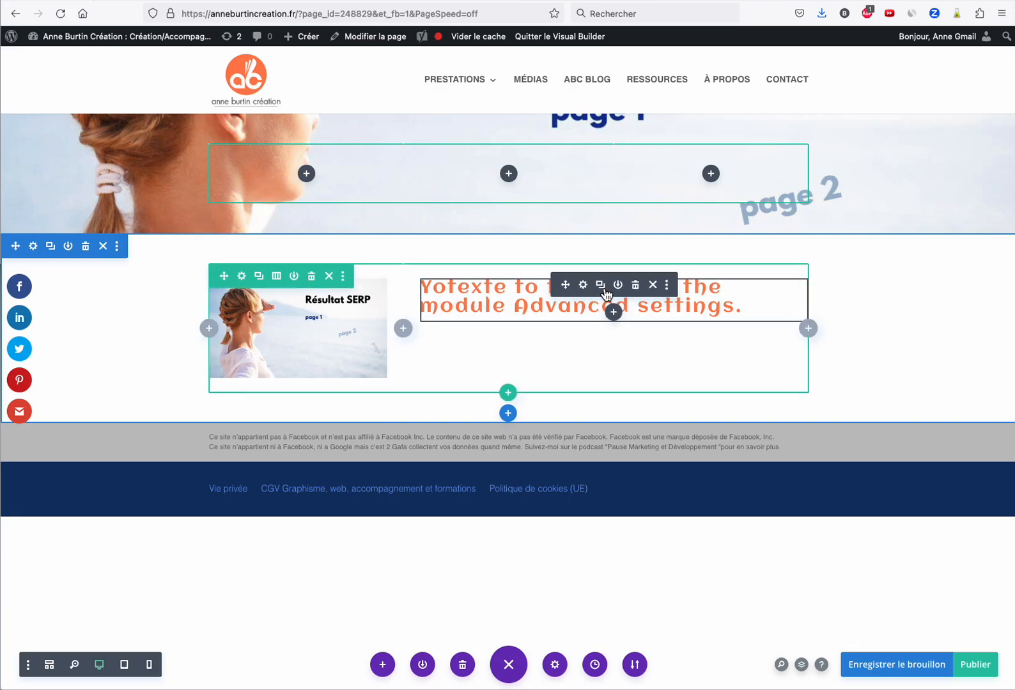
{"action": "left_click", "coordinate": [602, 287]}
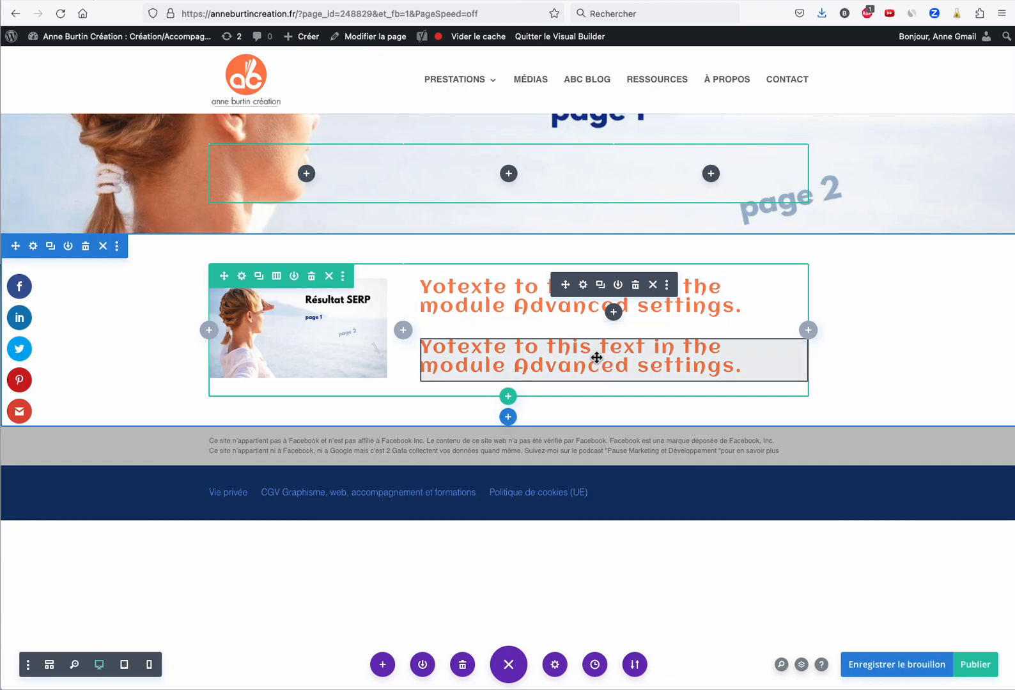
Try changing the duplicated text module's content to the Heading 3 format.
{"action": "left_click", "coordinate": [583, 344]}
{"action": "left_click", "coordinate": [752, 364]}
{"action": "left_click", "coordinate": [716, 235]}
{"action": "left_click", "coordinate": [726, 336]}
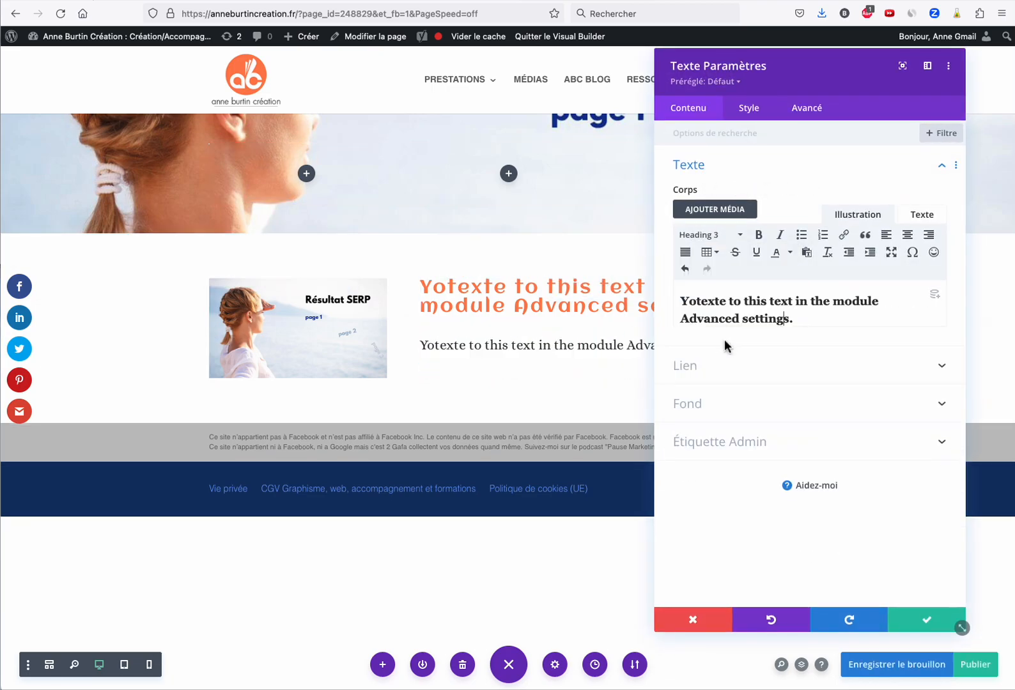
Try dark red #ba4021 and blue as the module's H3 heading colour, and discard all changes to its settings.
{"action": "left_click", "coordinate": [757, 110]}
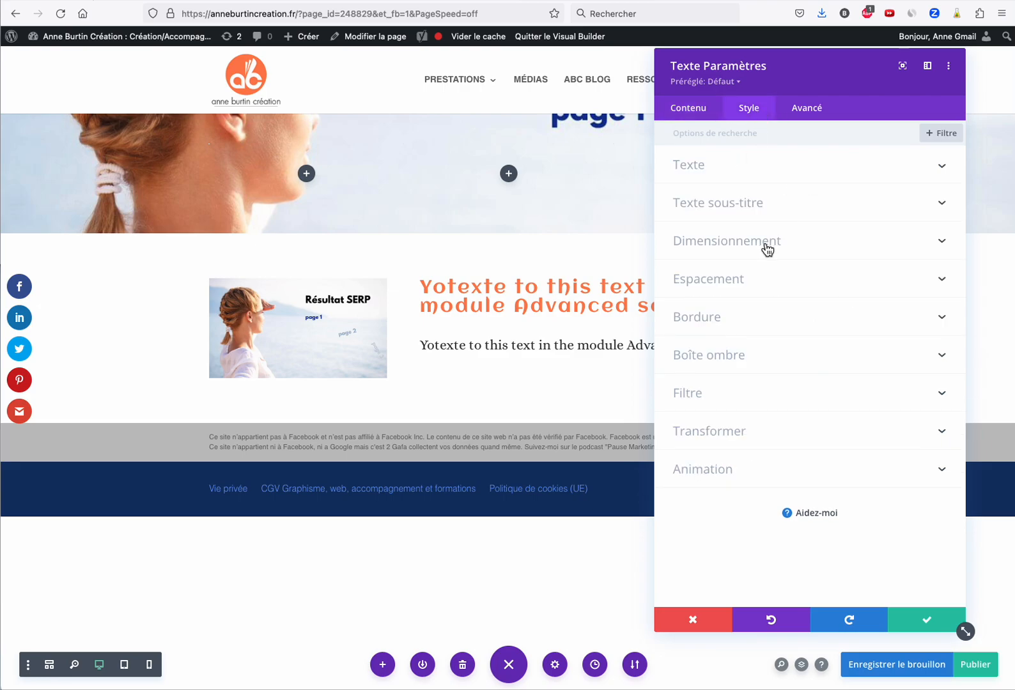
{"action": "left_click", "coordinate": [754, 203]}
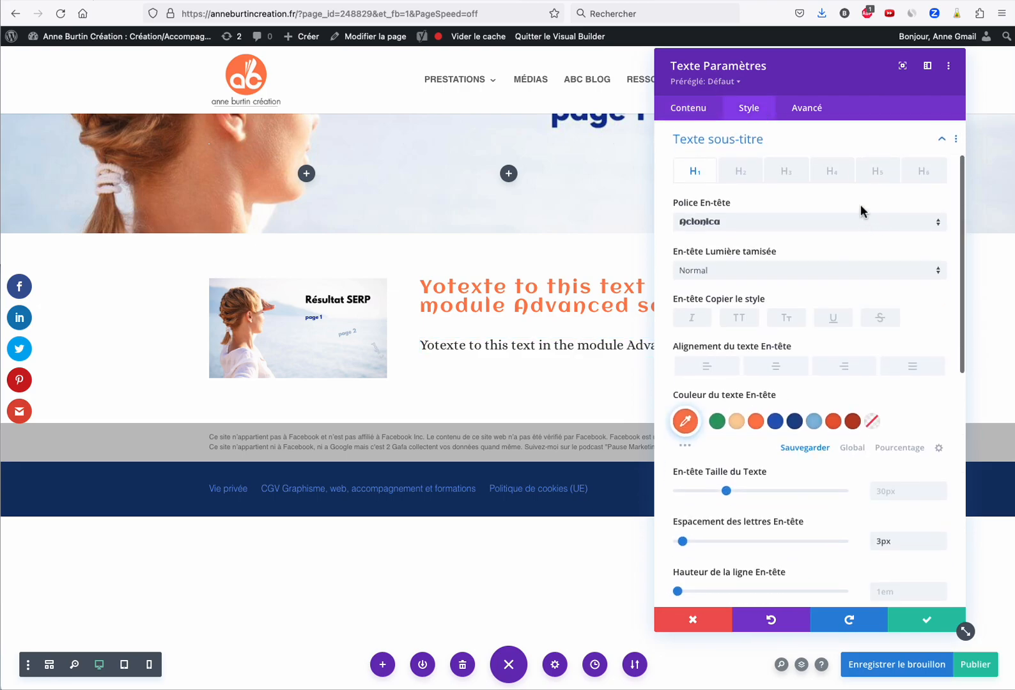
{"action": "left_click", "coordinate": [790, 179]}
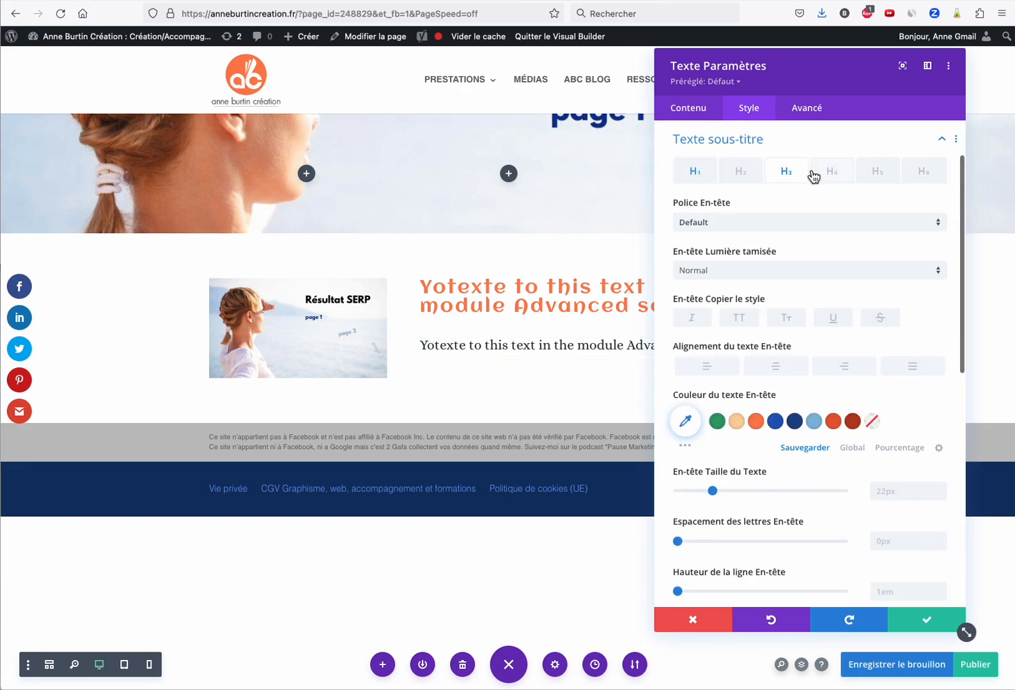
{"action": "left_click", "coordinate": [852, 421]}
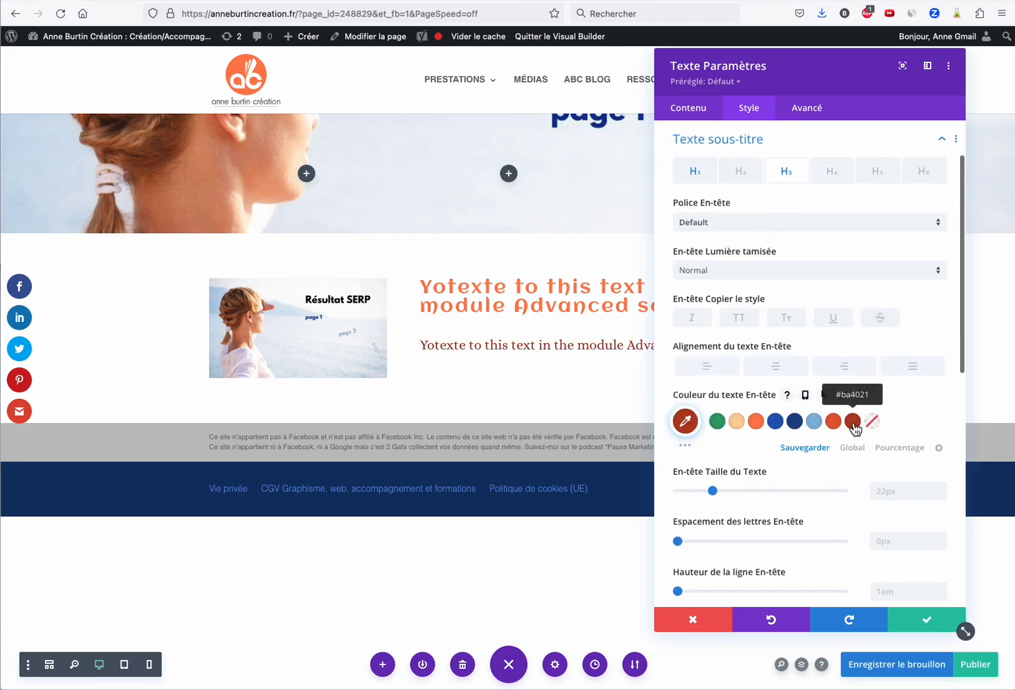
{"action": "left_click", "coordinate": [776, 421]}
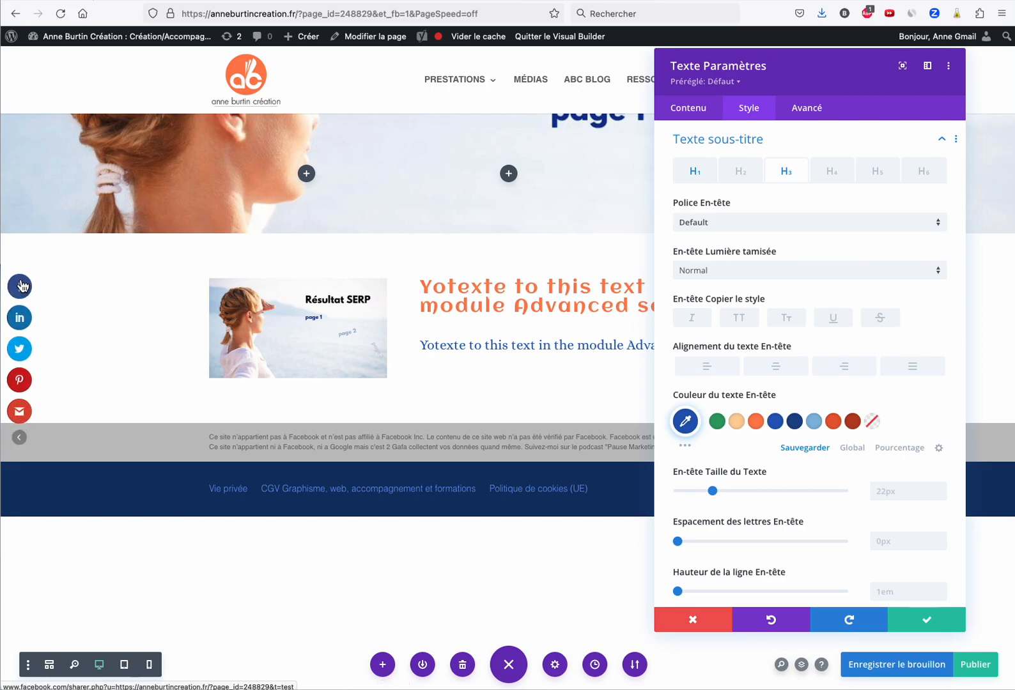
{"action": "left_click", "coordinate": [696, 623]}
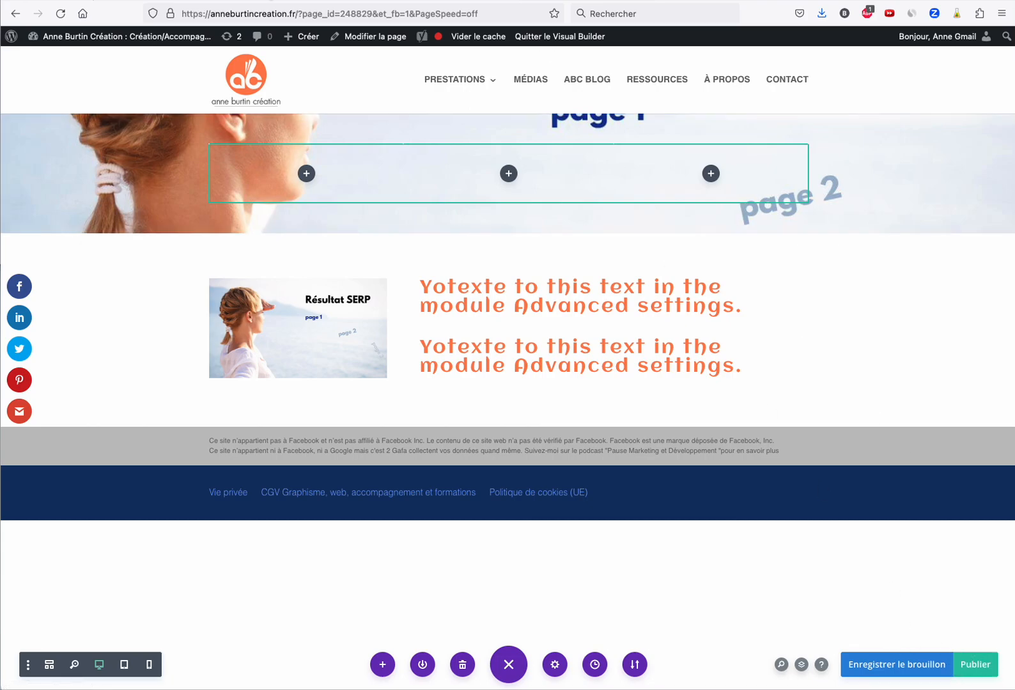
Open the site's home page in a new browser tab and look over its header and introduction sections.
{"action": "right_click", "coordinate": [248, 74]}
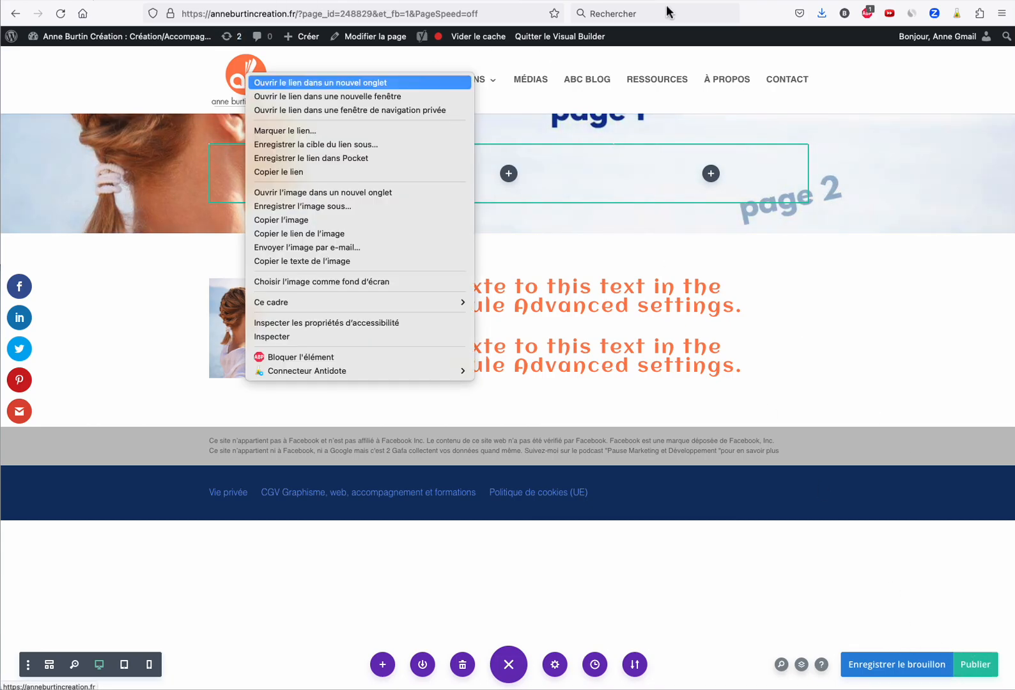
{"action": "left_click", "coordinate": [281, 82]}
{"action": "left_click", "coordinate": [705, 1]}
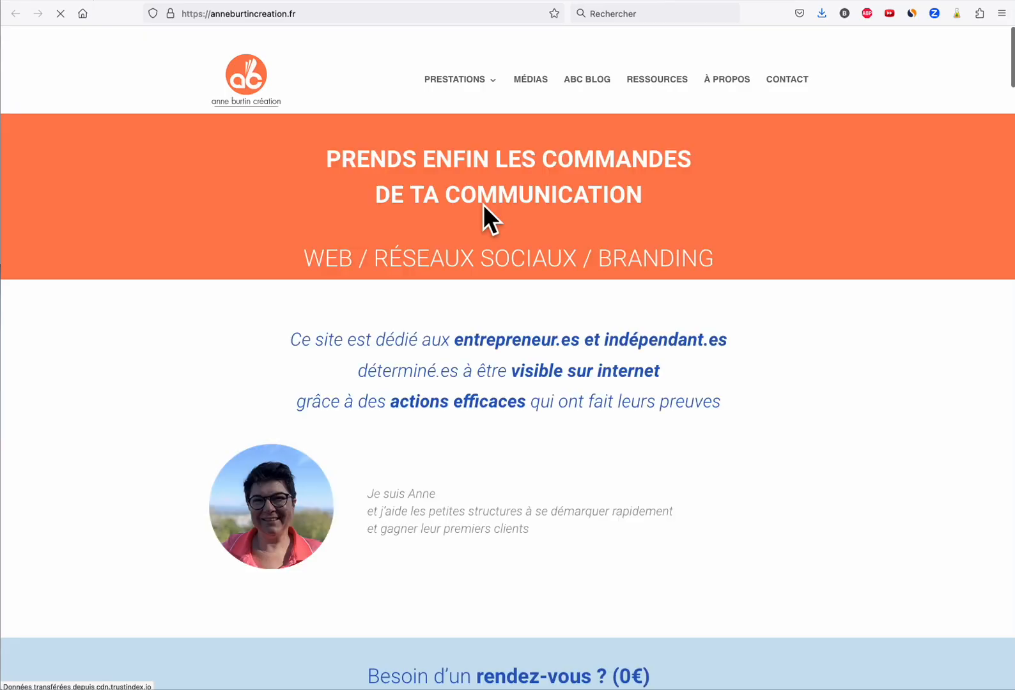
{"action": "scroll", "coordinate": [433, 214], "scroll_direction": "down", "scroll_amount": 3}
{"action": "scroll", "coordinate": [431, 212], "scroll_direction": "down", "scroll_amount": 4}
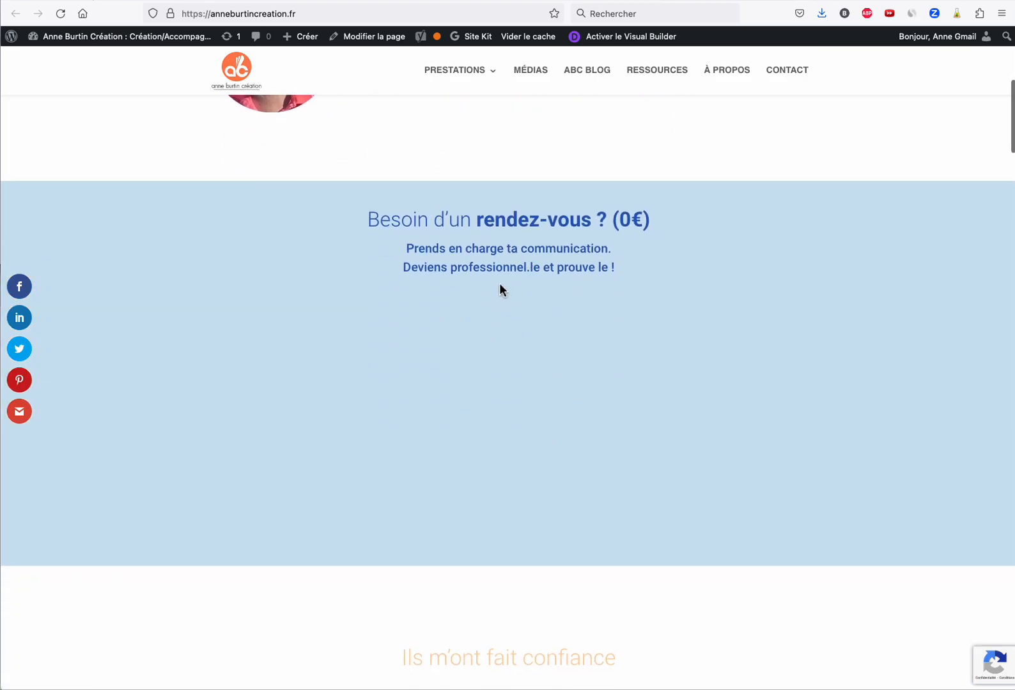
{"action": "scroll", "coordinate": [499, 287], "scroll_direction": "up", "scroll_amount": 7}
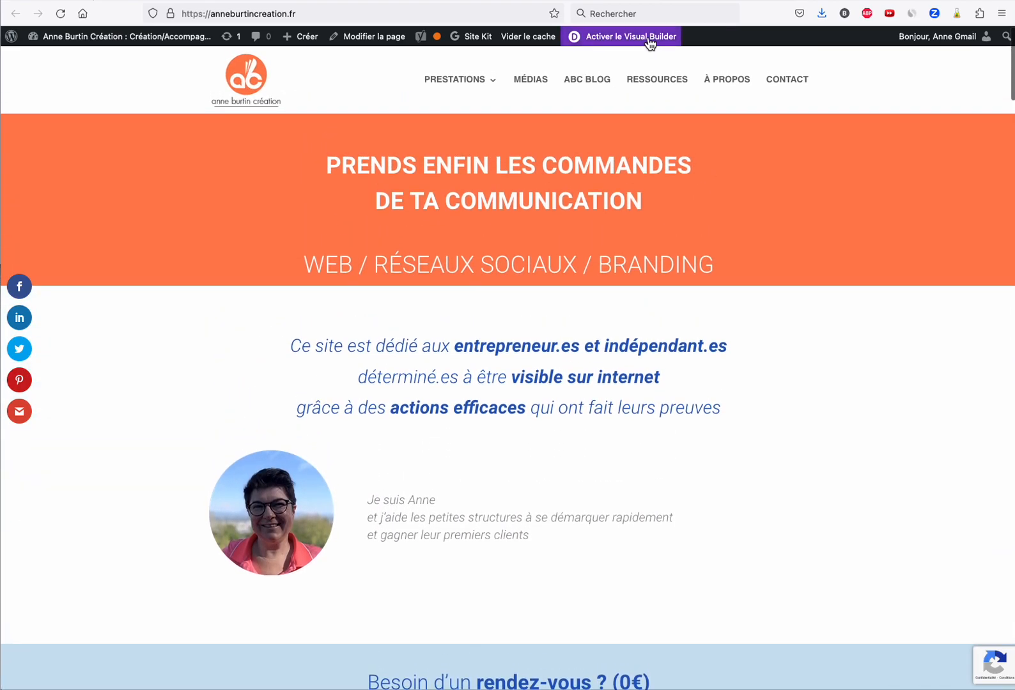
Examine the home page's appointment section and advance through the reviews in the "Ils m'ont fait confiance" carousel.
{"action": "scroll", "coordinate": [528, 413], "scroll_direction": "down", "scroll_amount": 3}
{"action": "scroll", "coordinate": [527, 415], "scroll_direction": "down", "scroll_amount": 4}
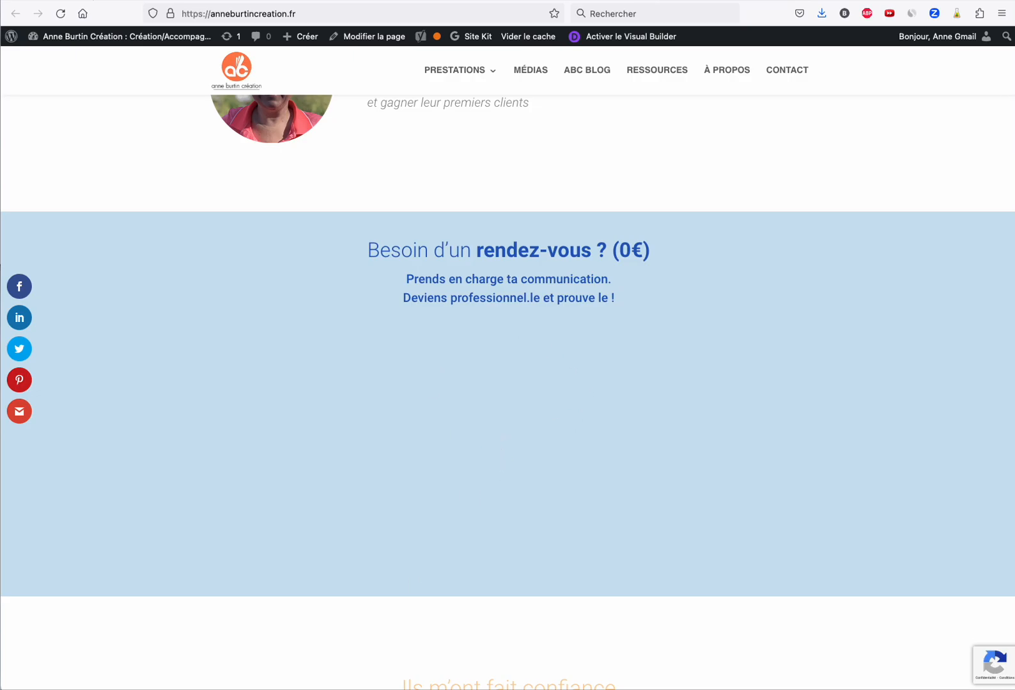
{"action": "scroll", "coordinate": [551, 404], "scroll_direction": "down", "scroll_amount": 8}
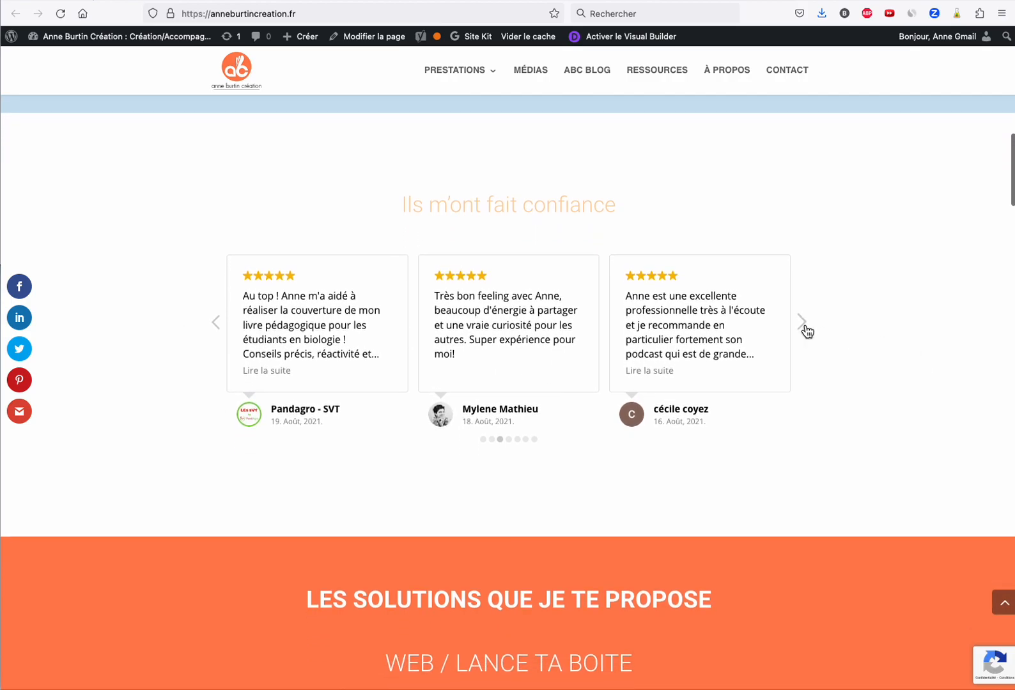
{"action": "left_click", "coordinate": [804, 326]}
{"action": "left_click", "coordinate": [805, 326]}
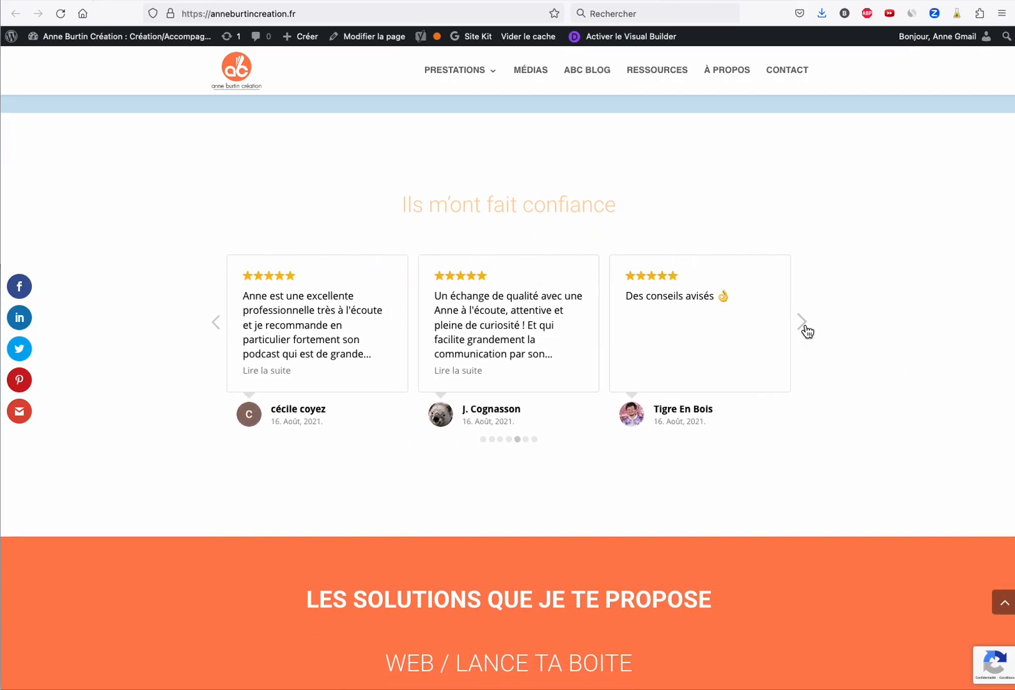
Examine the home page's service rows, three-column benefits, newsletter form and about section as Divi layout examples.
{"action": "scroll", "coordinate": [803, 330], "scroll_direction": "down", "scroll_amount": 6}
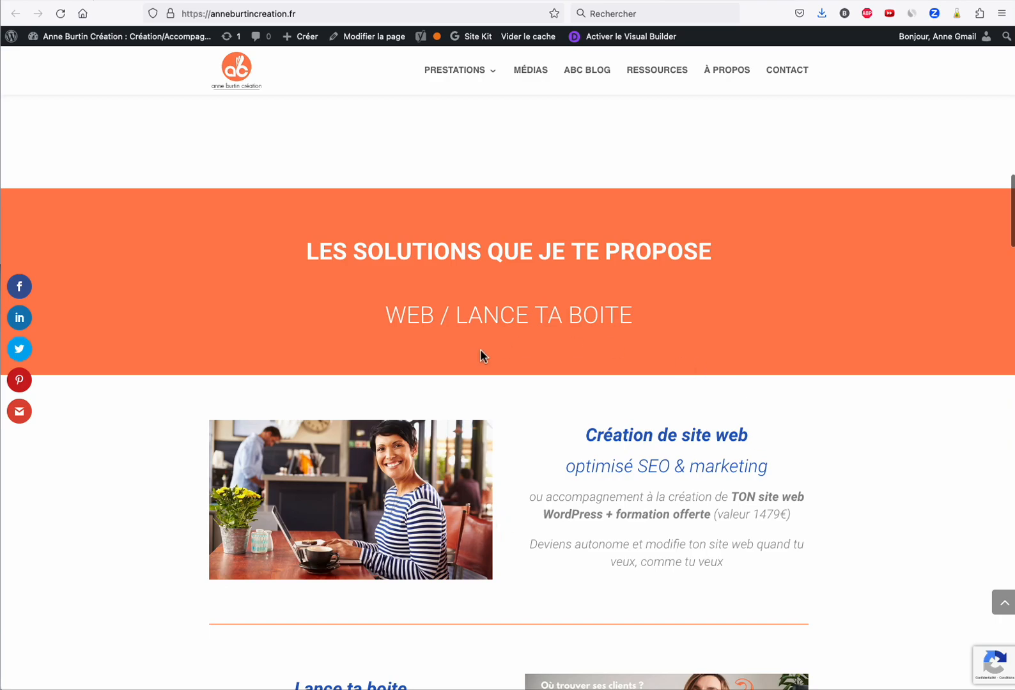
{"action": "scroll", "coordinate": [501, 340], "scroll_direction": "down", "scroll_amount": 5}
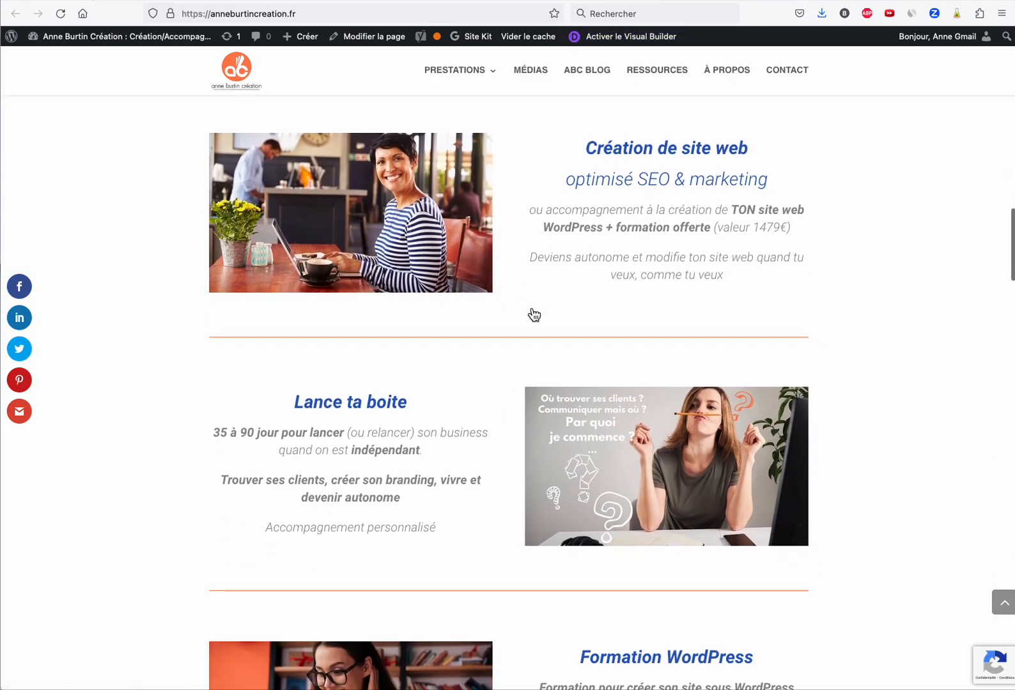
{"action": "scroll", "coordinate": [801, 503], "scroll_direction": "down", "scroll_amount": 7}
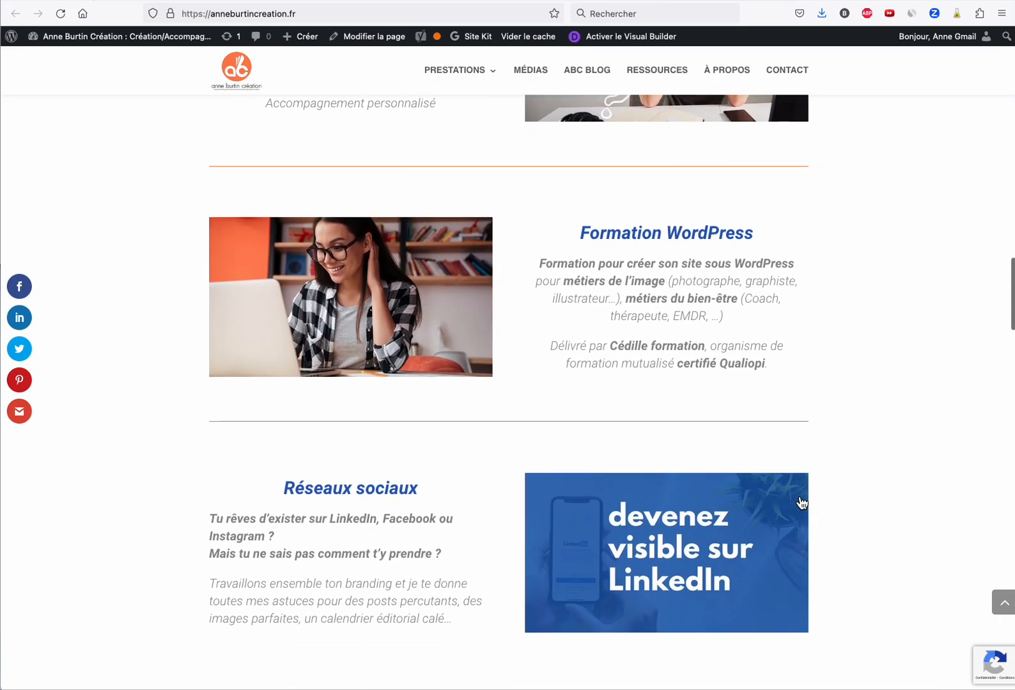
{"action": "scroll", "coordinate": [802, 502], "scroll_direction": "down", "scroll_amount": 15}
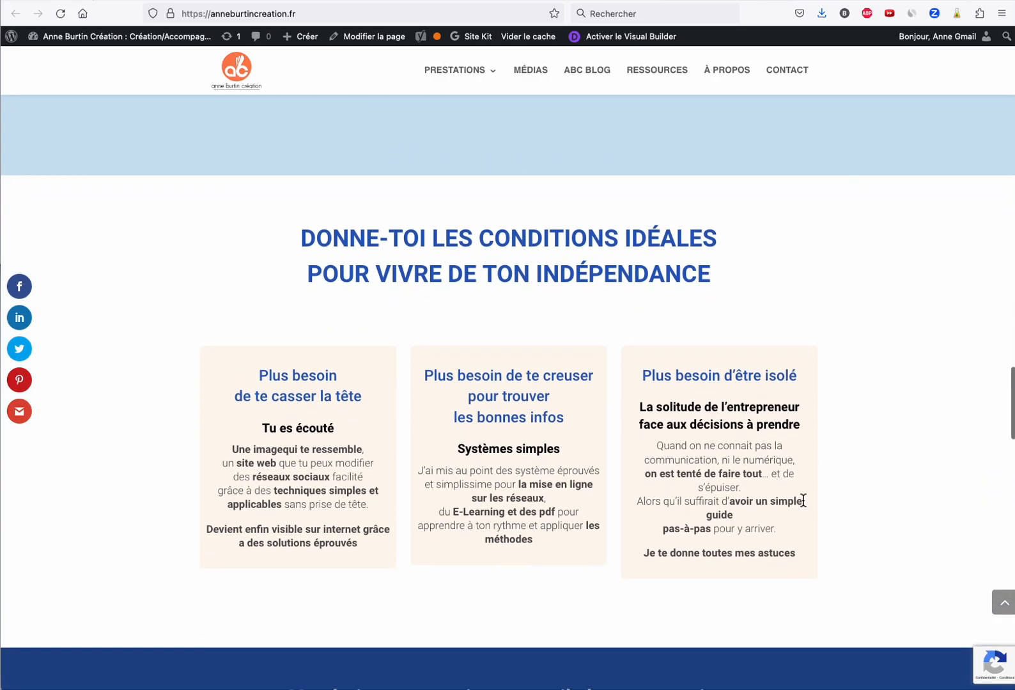
{"action": "mouse_move", "coordinate": [892, 668]}
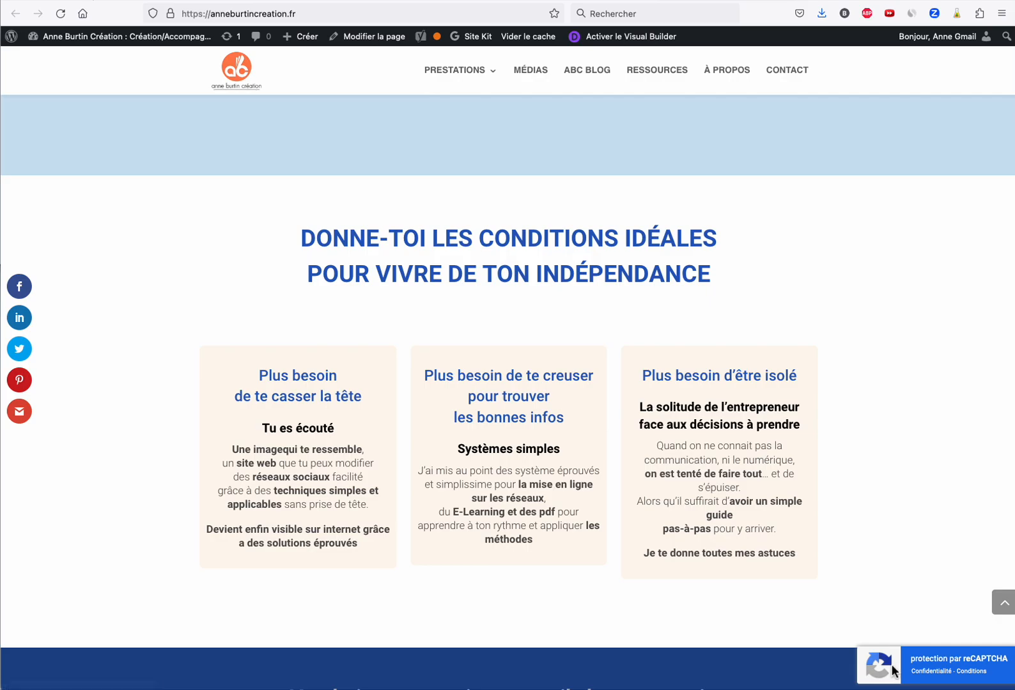
{"action": "scroll", "coordinate": [823, 356], "scroll_direction": "down", "scroll_amount": 10}
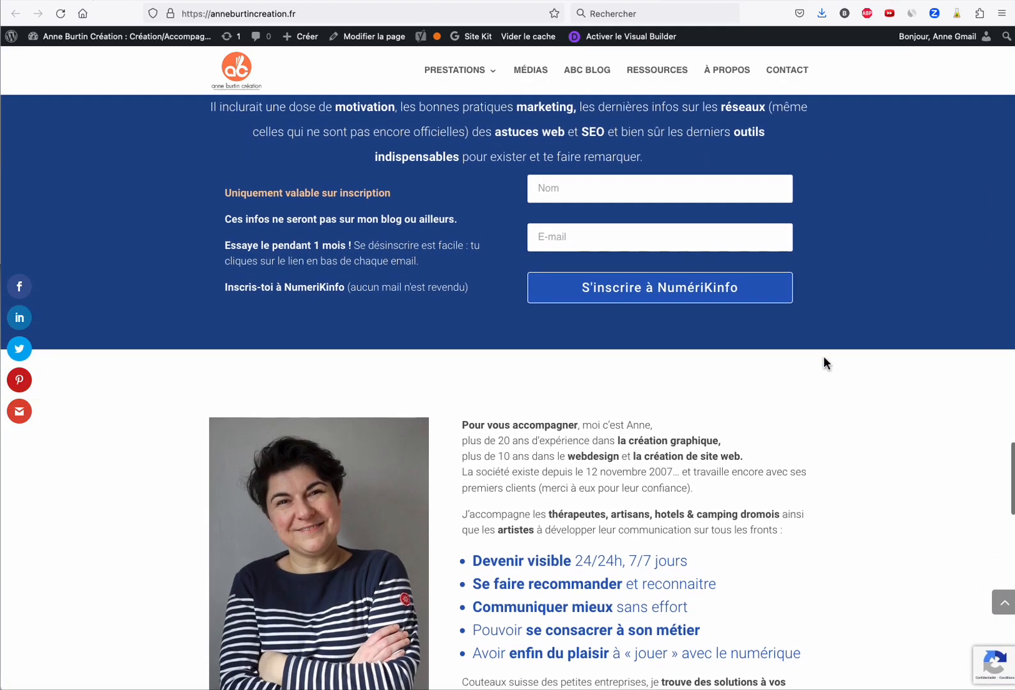
{"action": "scroll", "coordinate": [824, 359], "scroll_direction": "up", "scroll_amount": 3}
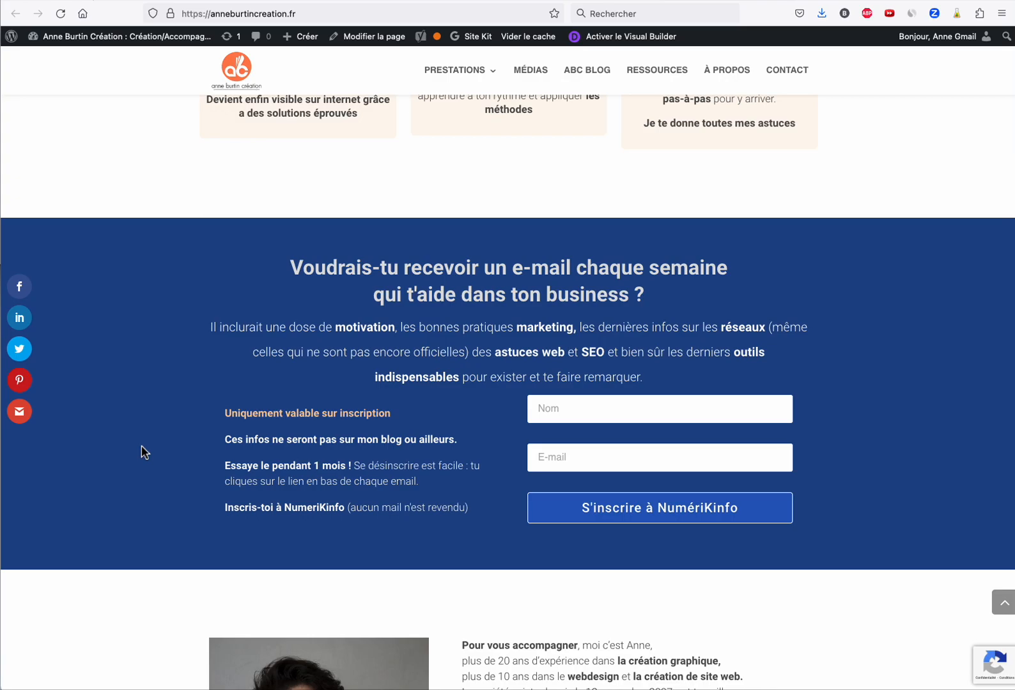
{"action": "scroll", "coordinate": [141, 453], "scroll_direction": "up", "scroll_amount": 20}
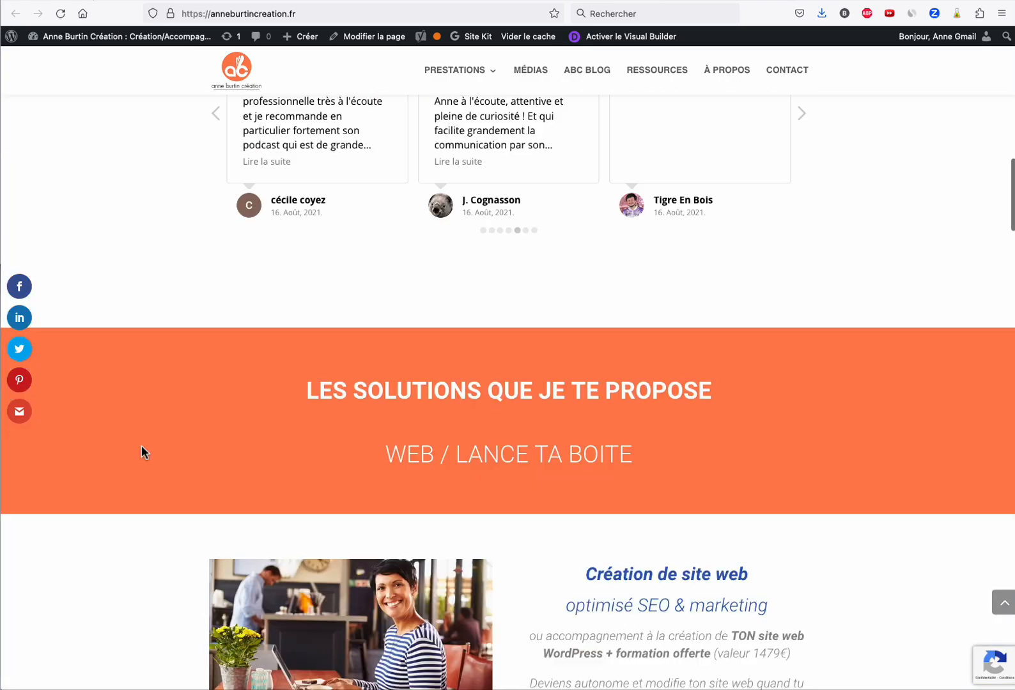